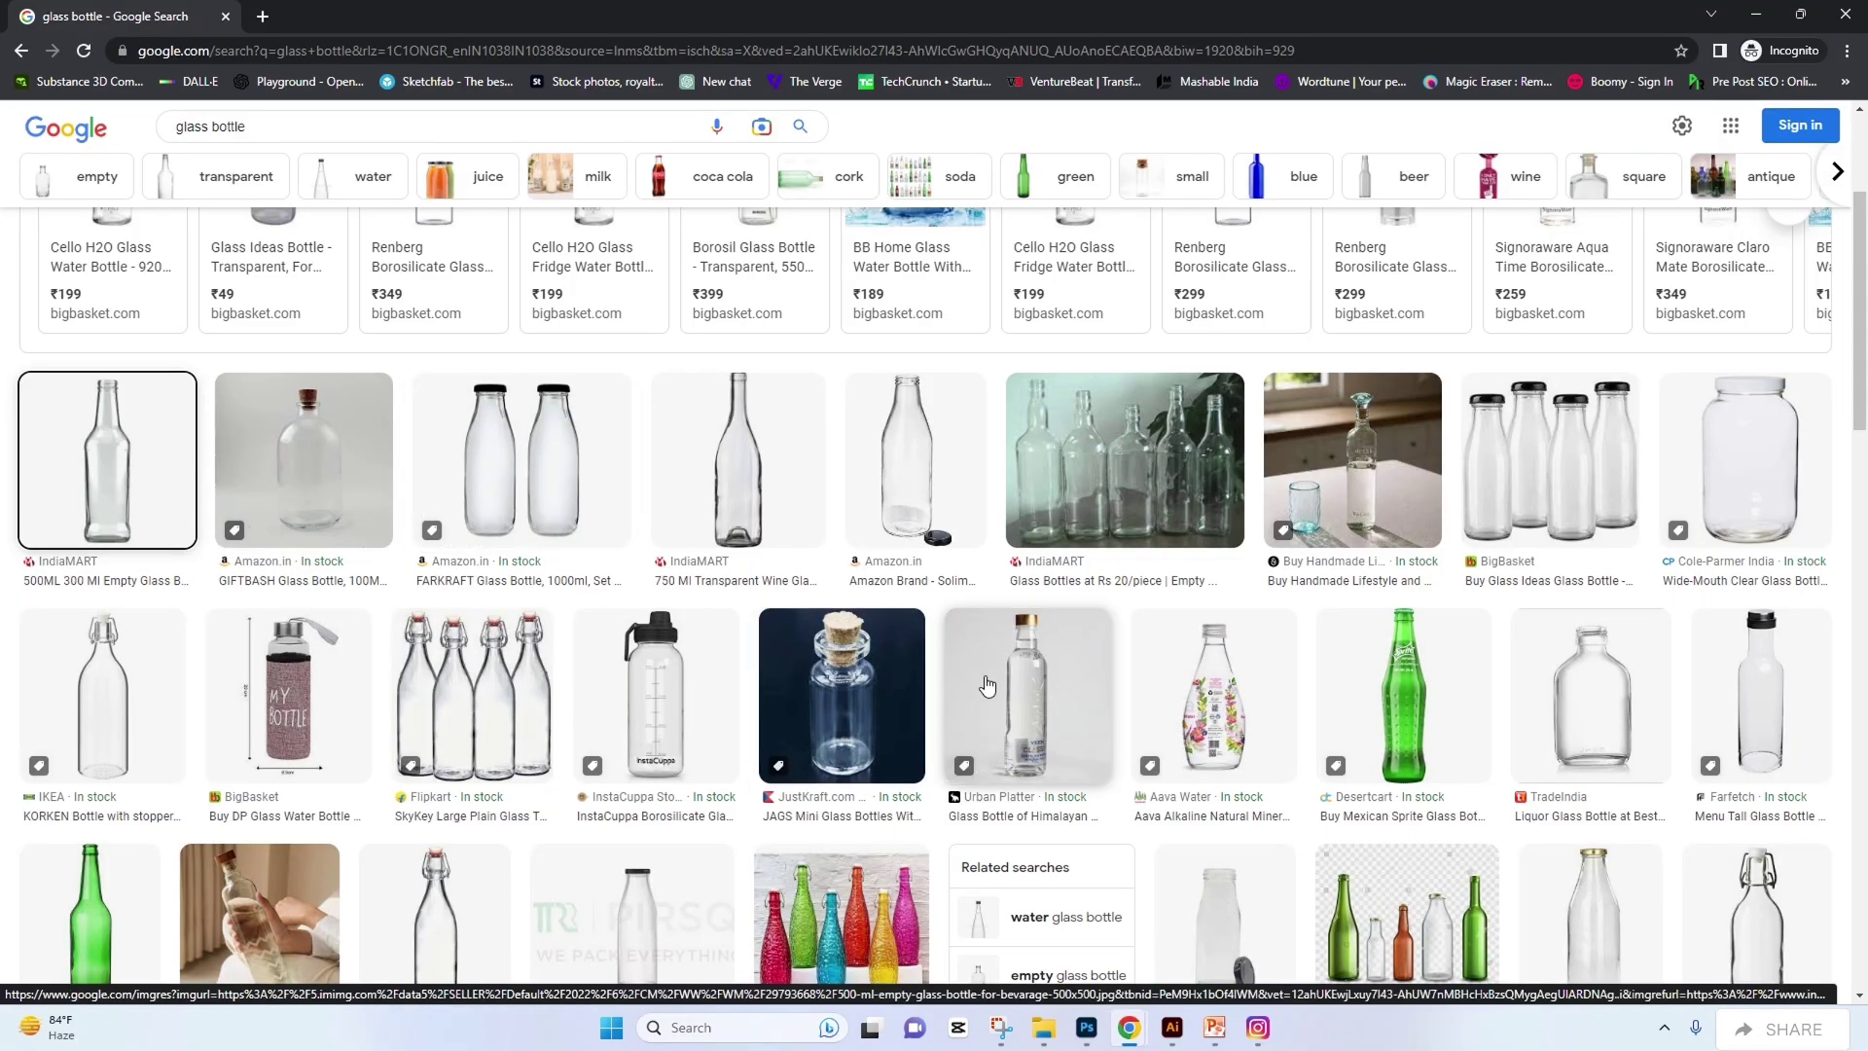
Step: Save the clear glass bottle reference photo to Downloads as 11683-04.jpg, then return to Illustrator
left_click(986, 683)
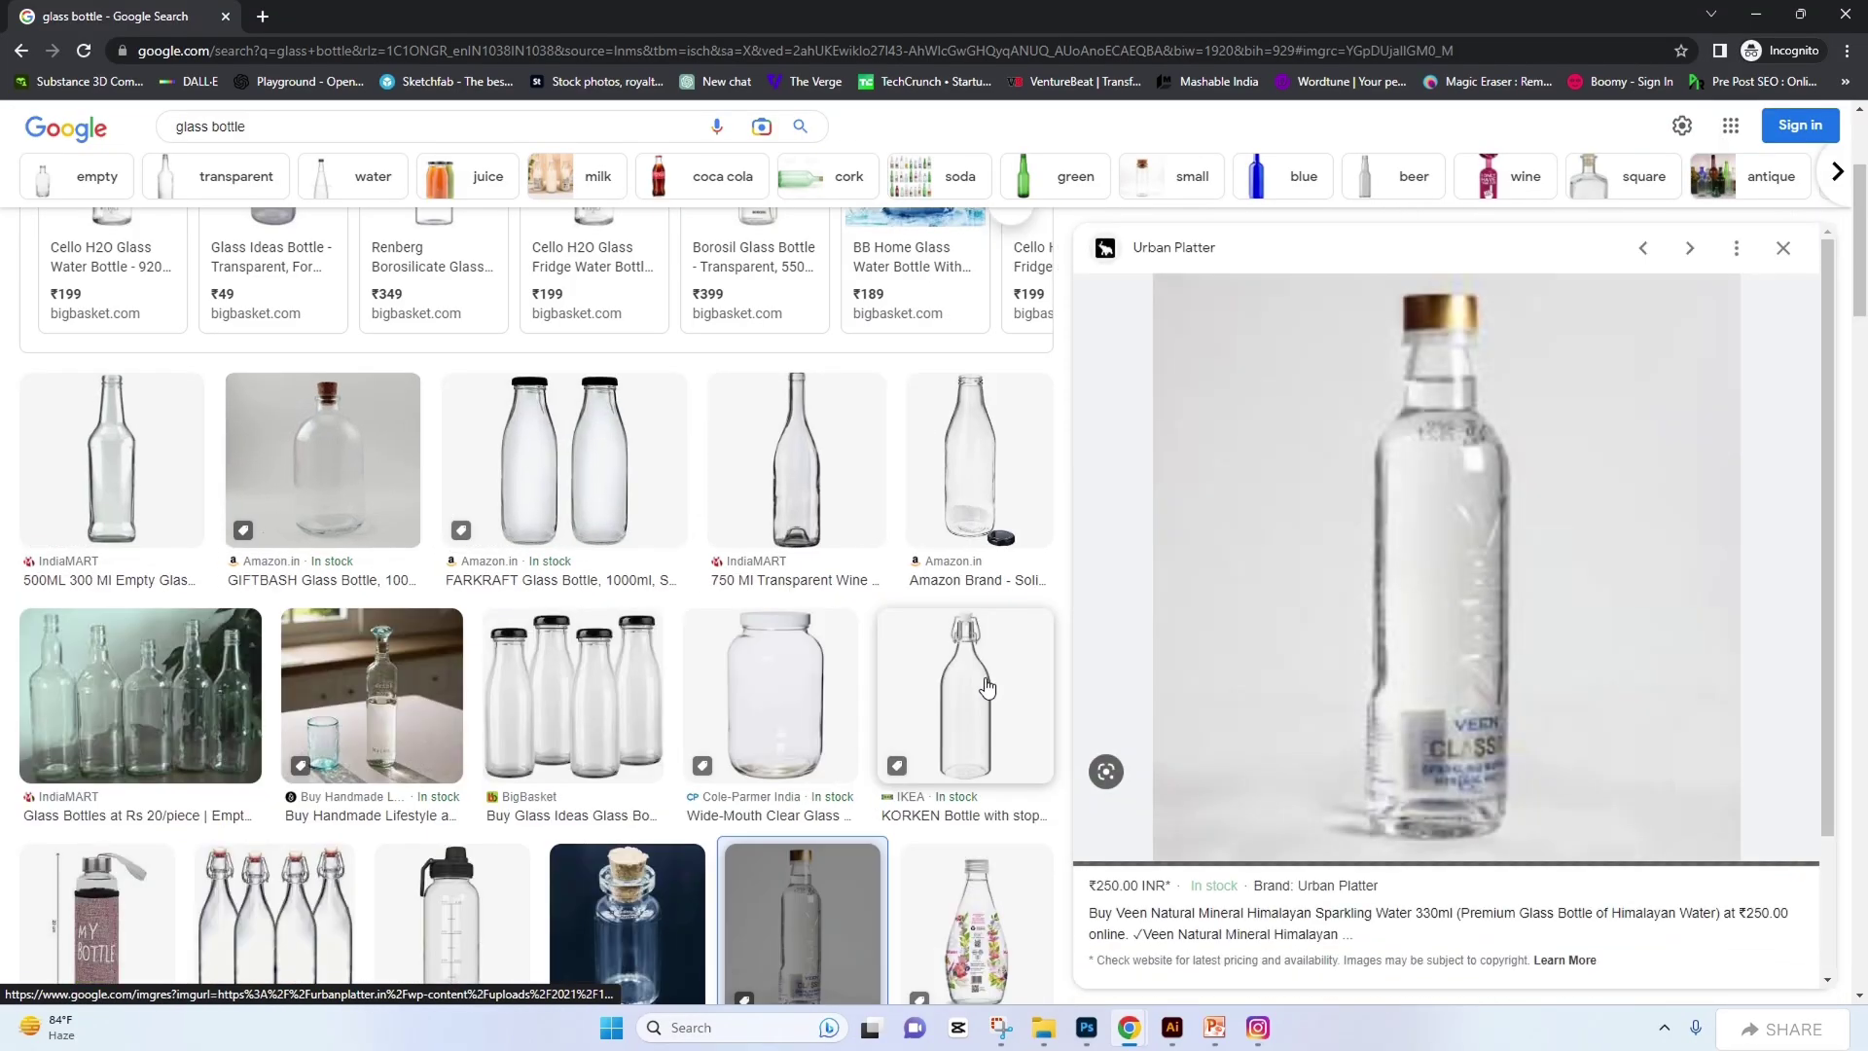
mouse_move(1445, 570)
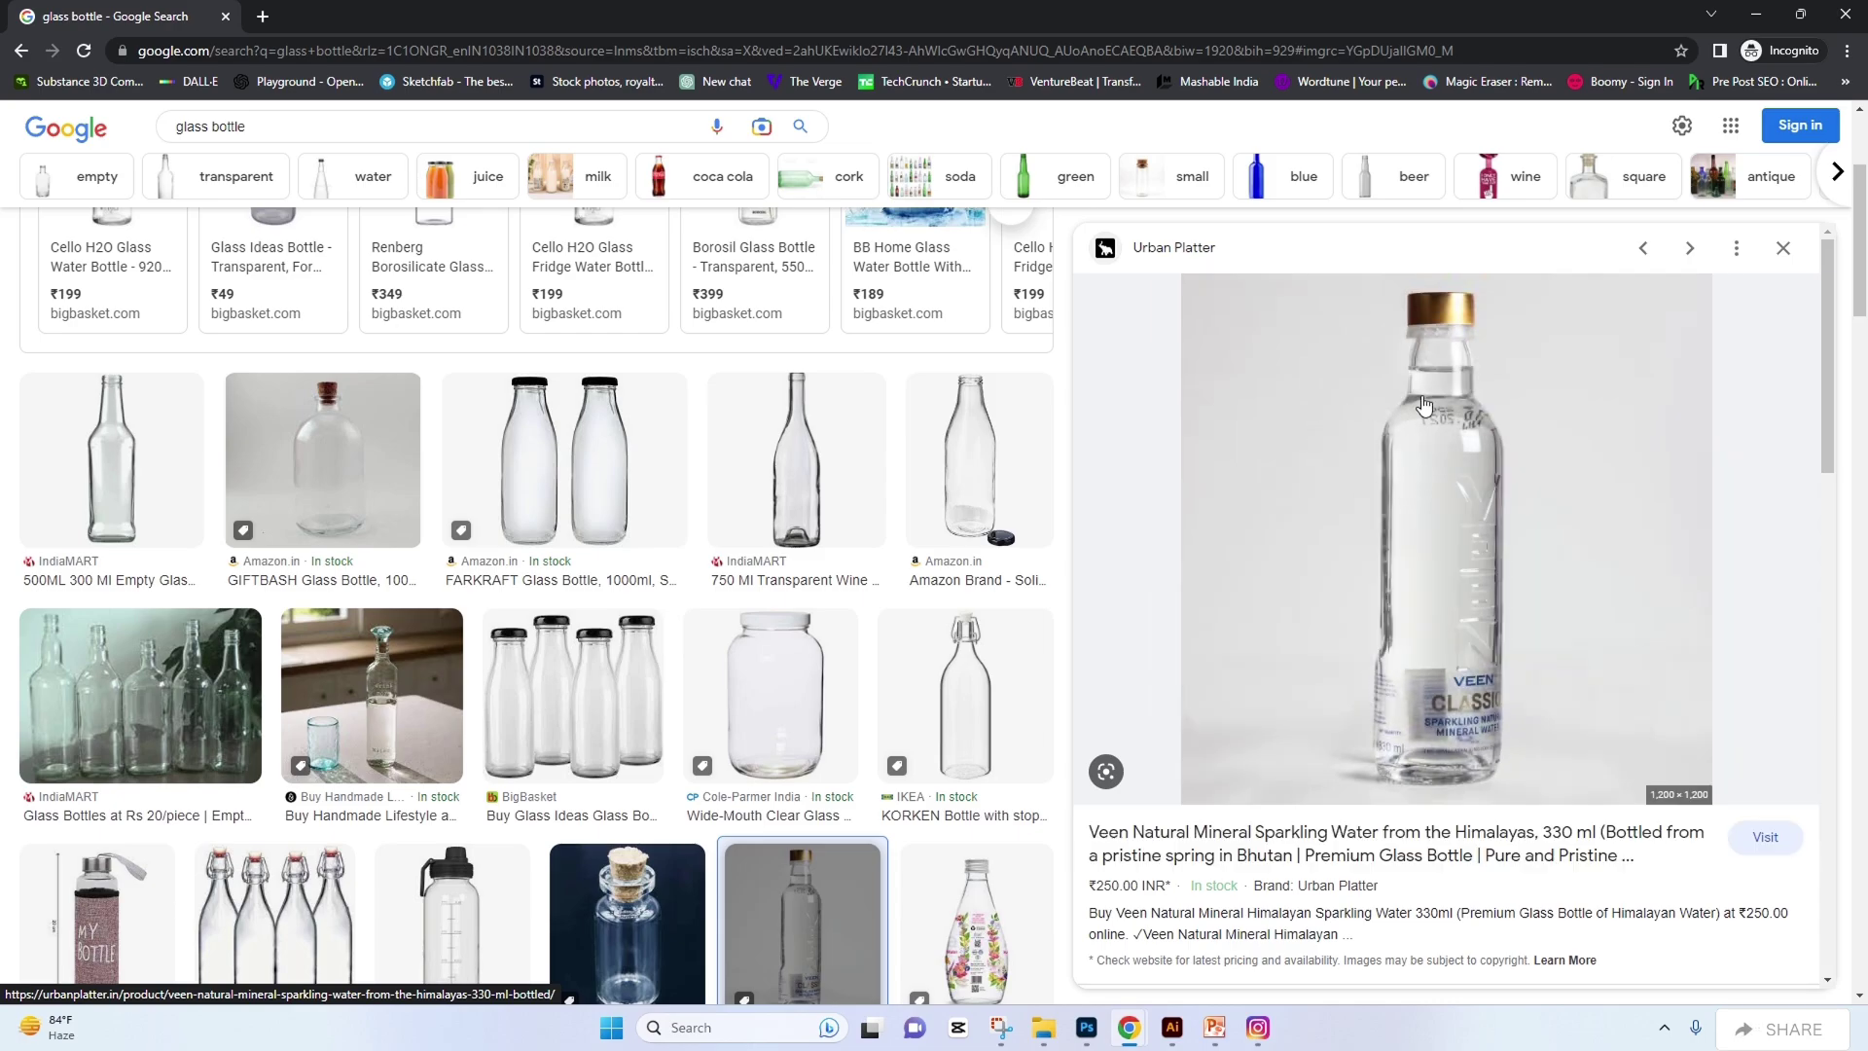
right_click(1430, 428)
left_click(1497, 627)
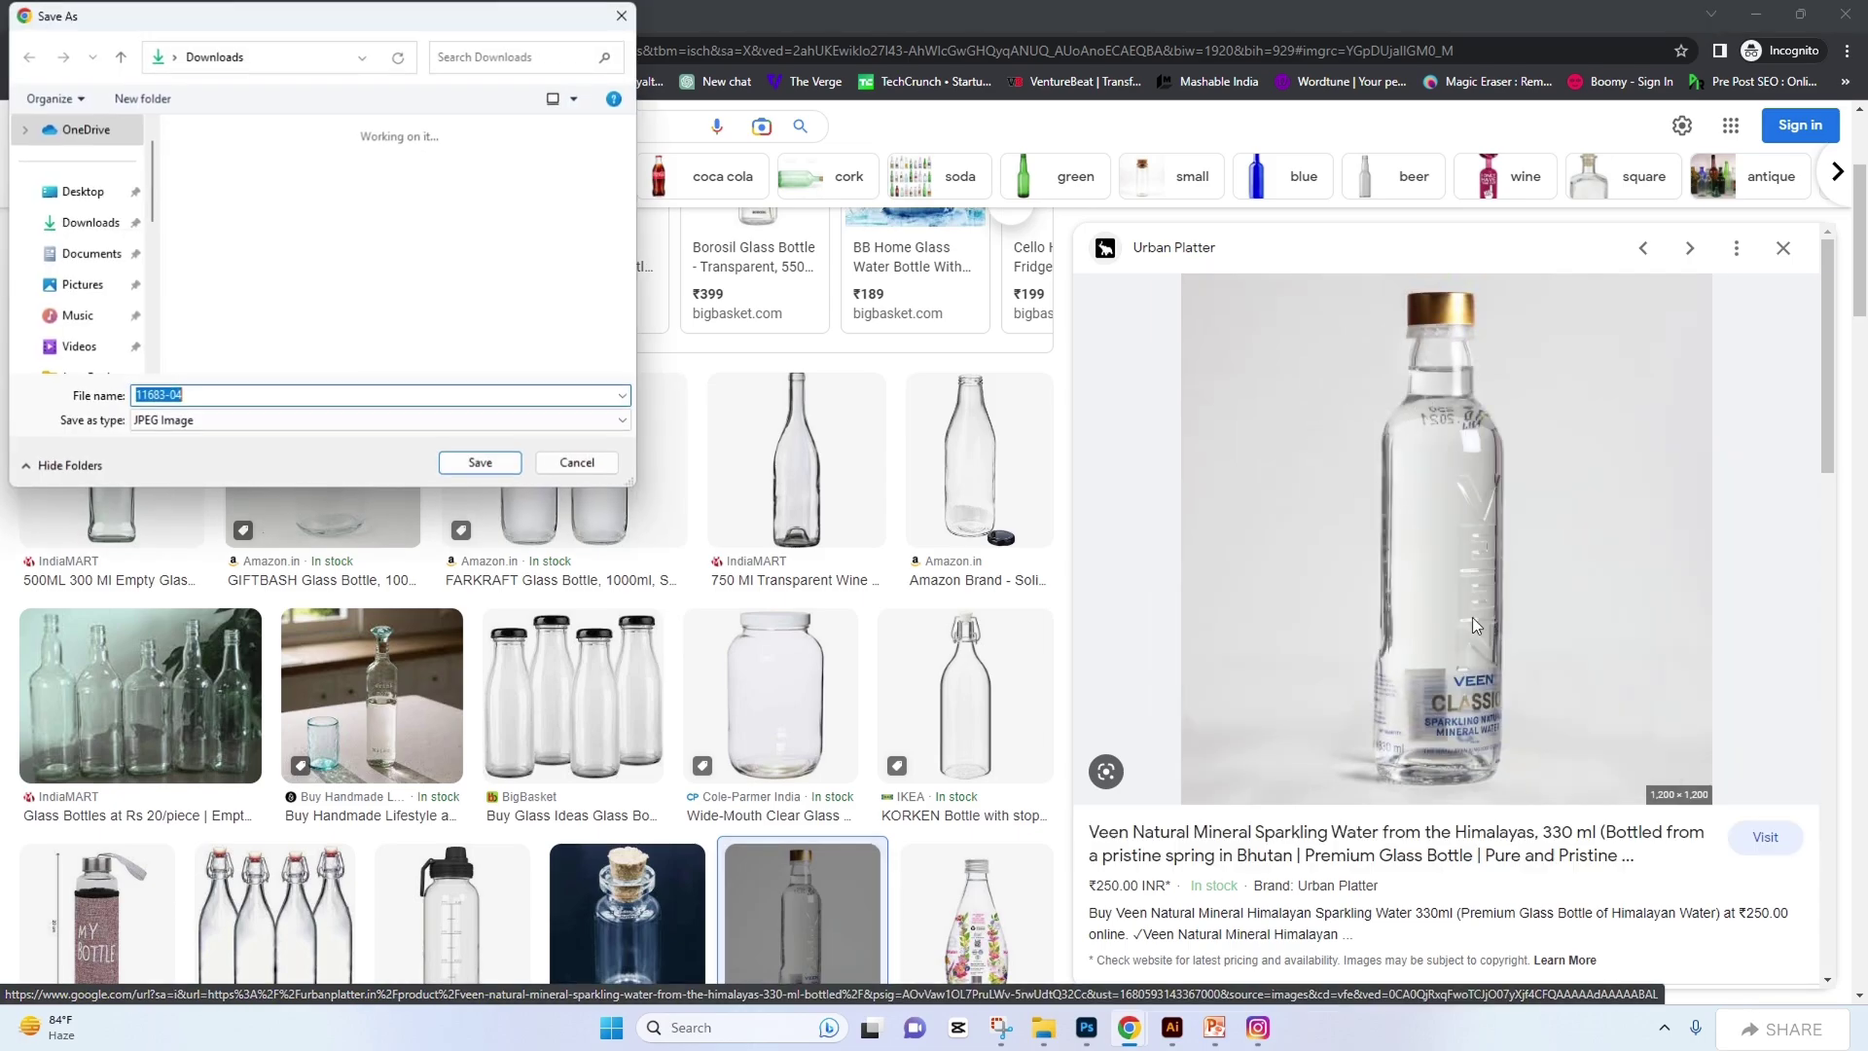
left_click(468, 467)
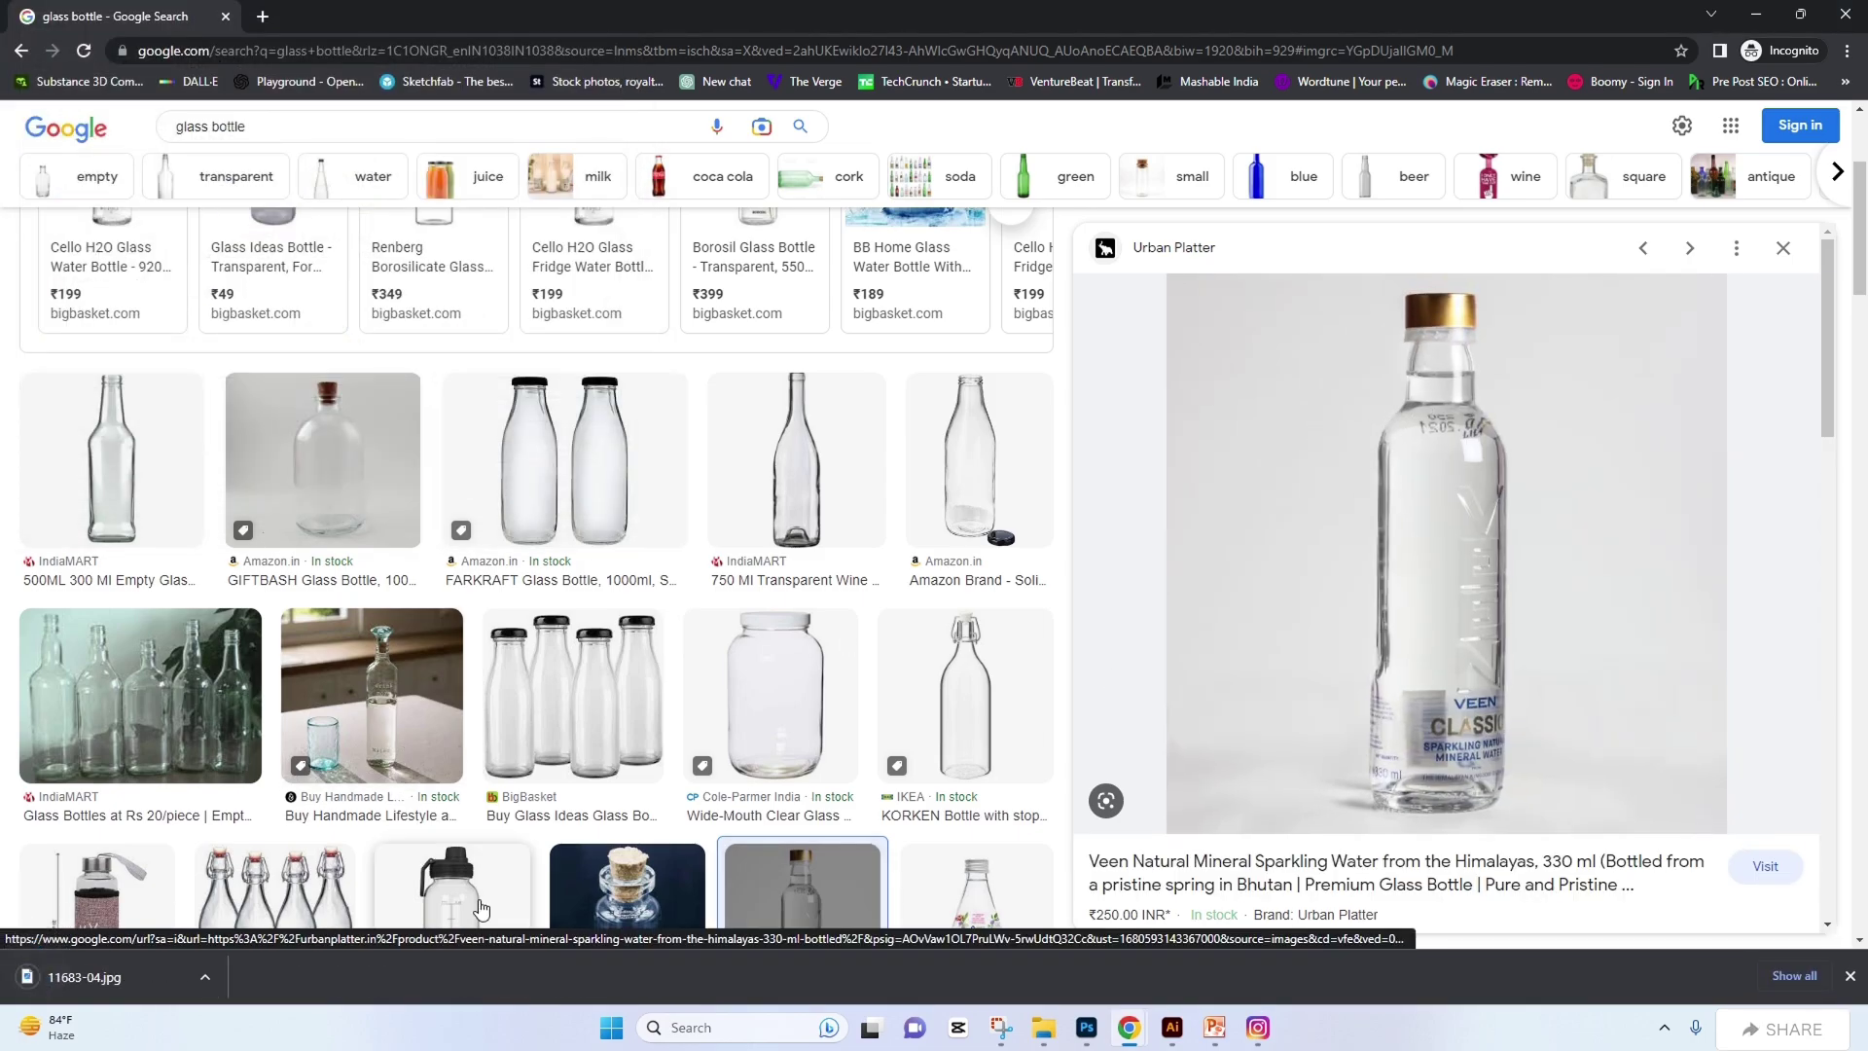
left_click(1173, 1027)
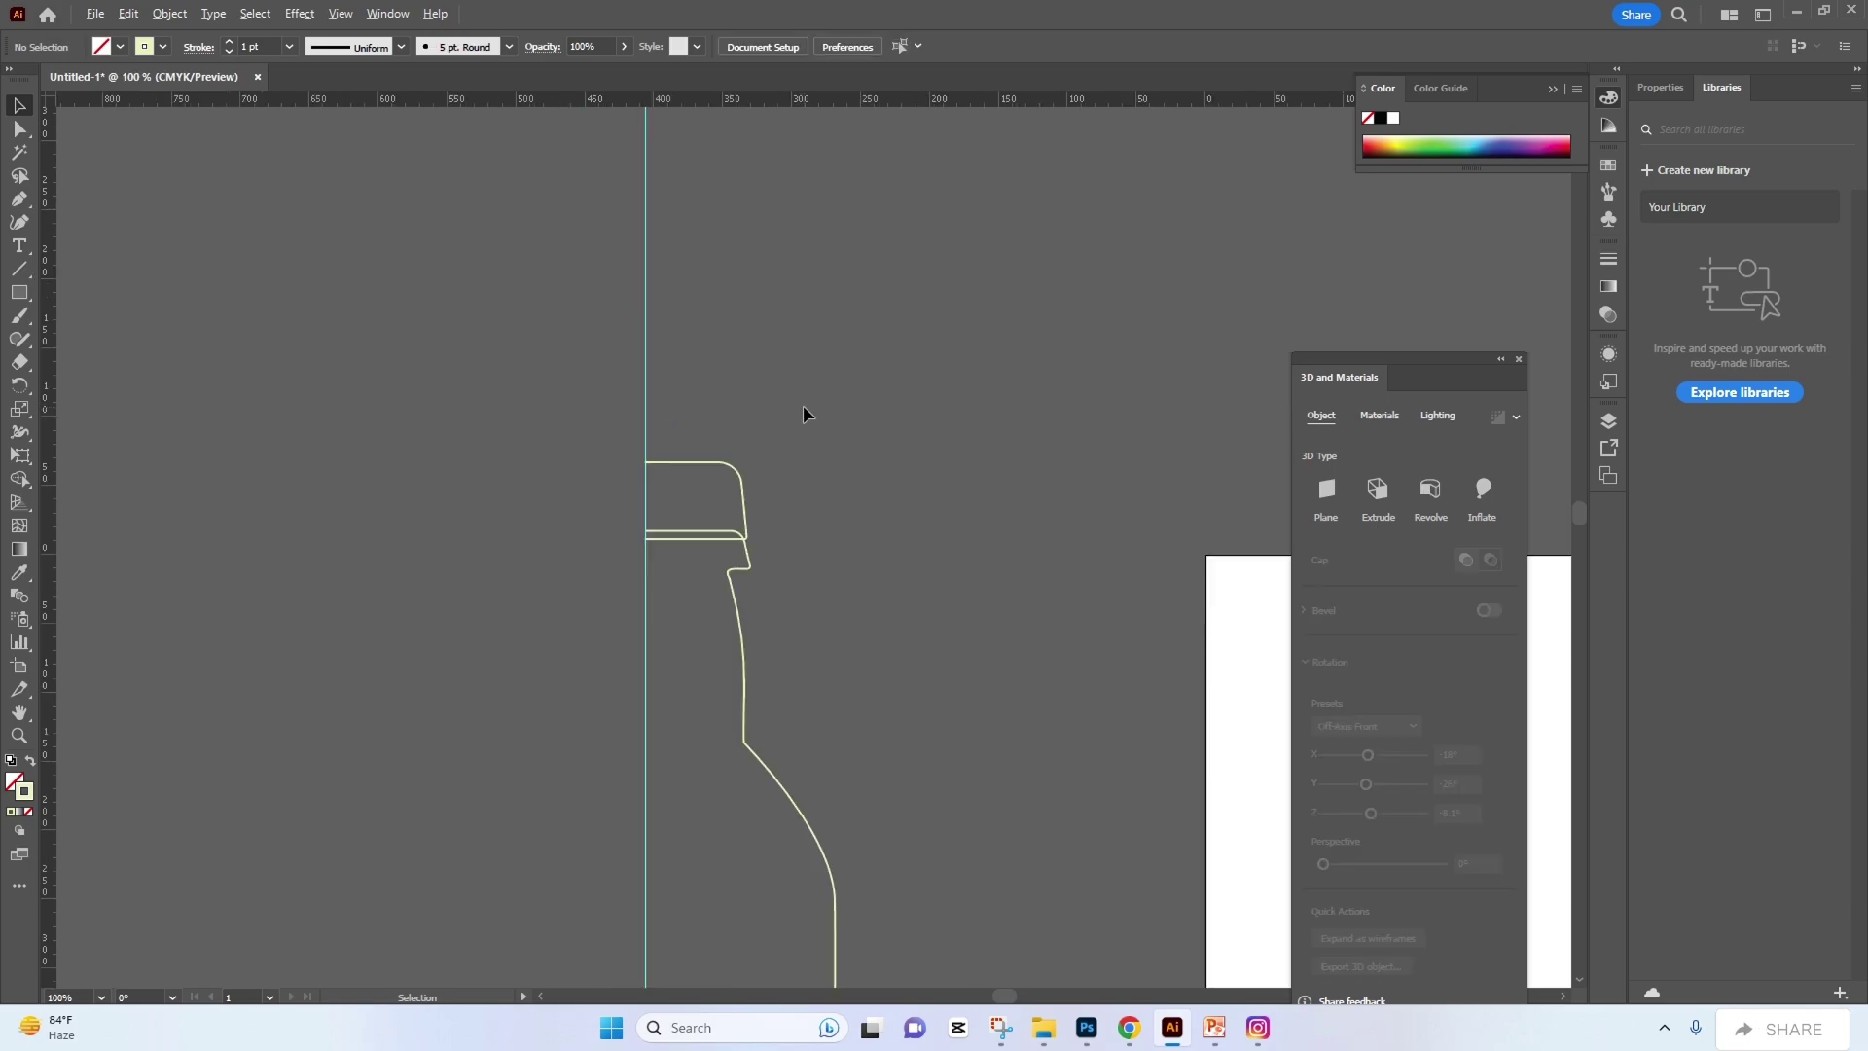
Step: Revolve the traced half-bottle profile 360° into a solid 3D bottle and zoom out
left_click_drag(792, 427, 630, 675)
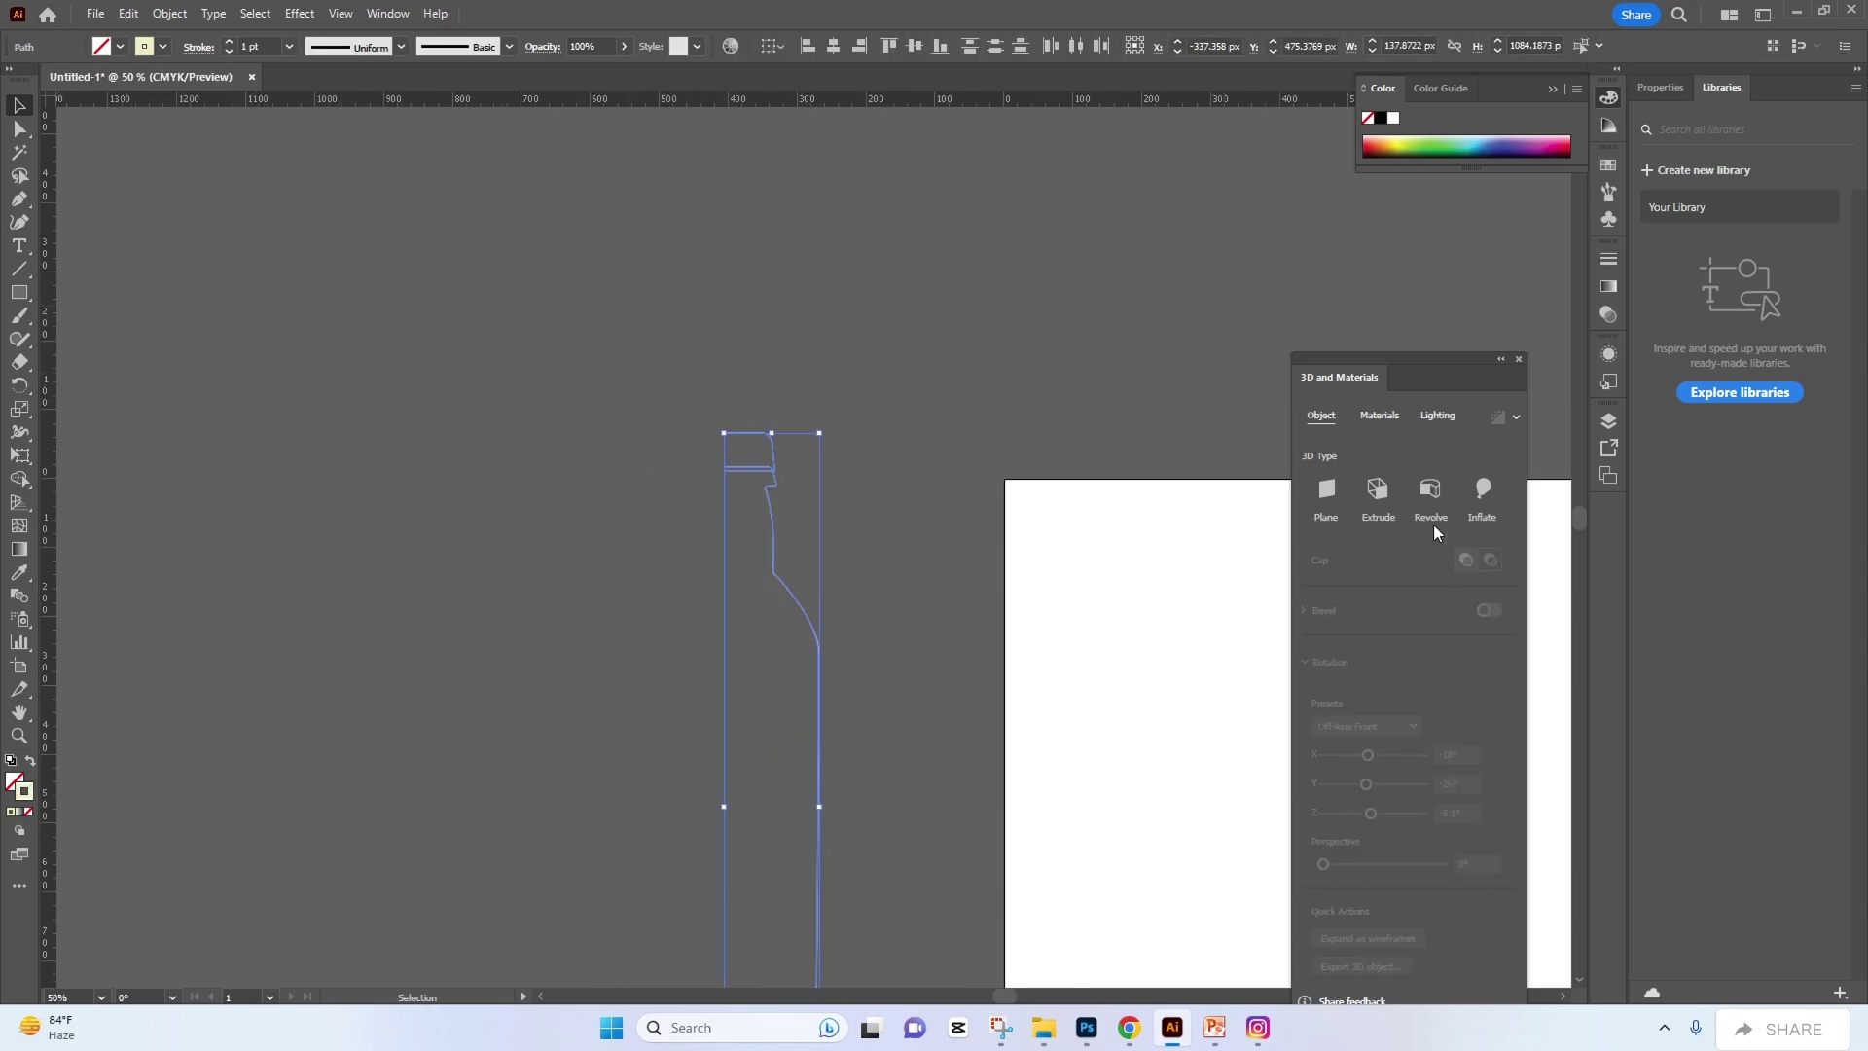
left_click(1427, 494)
scroll(609, 282, "down", 1, "alt")
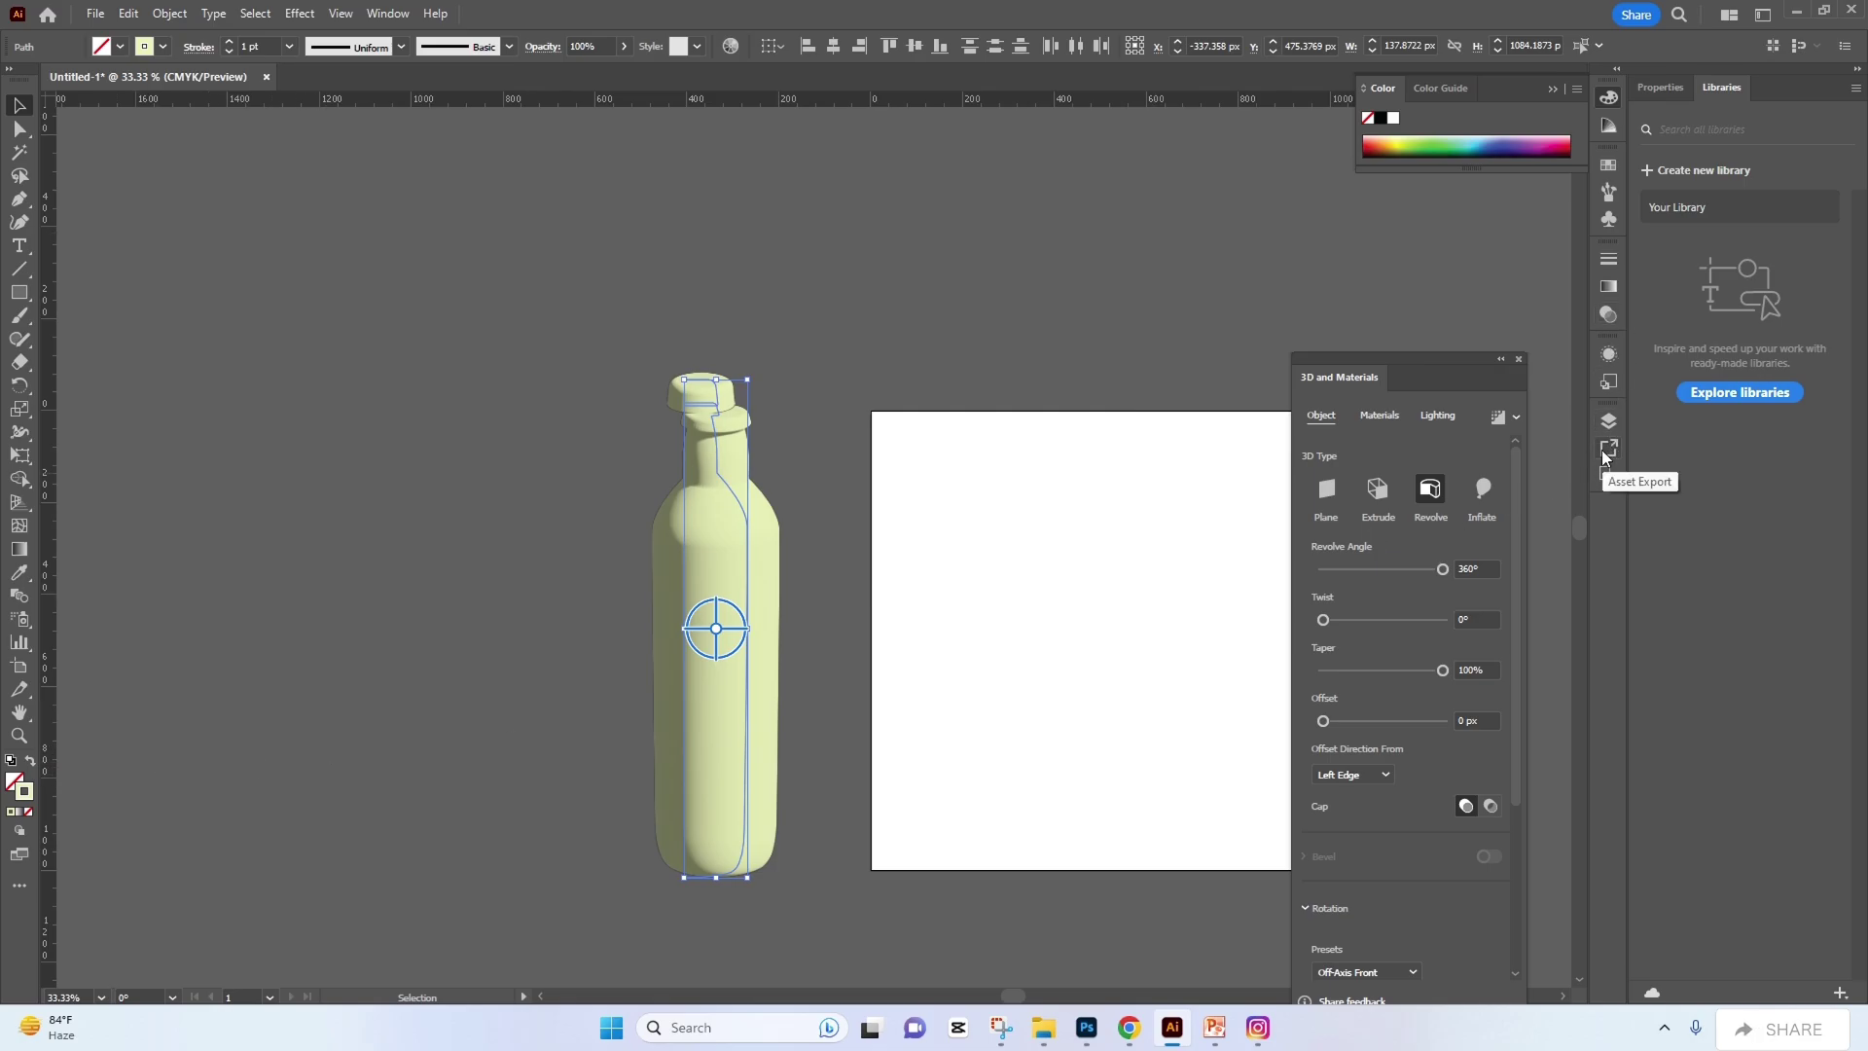
left_click(387, 14)
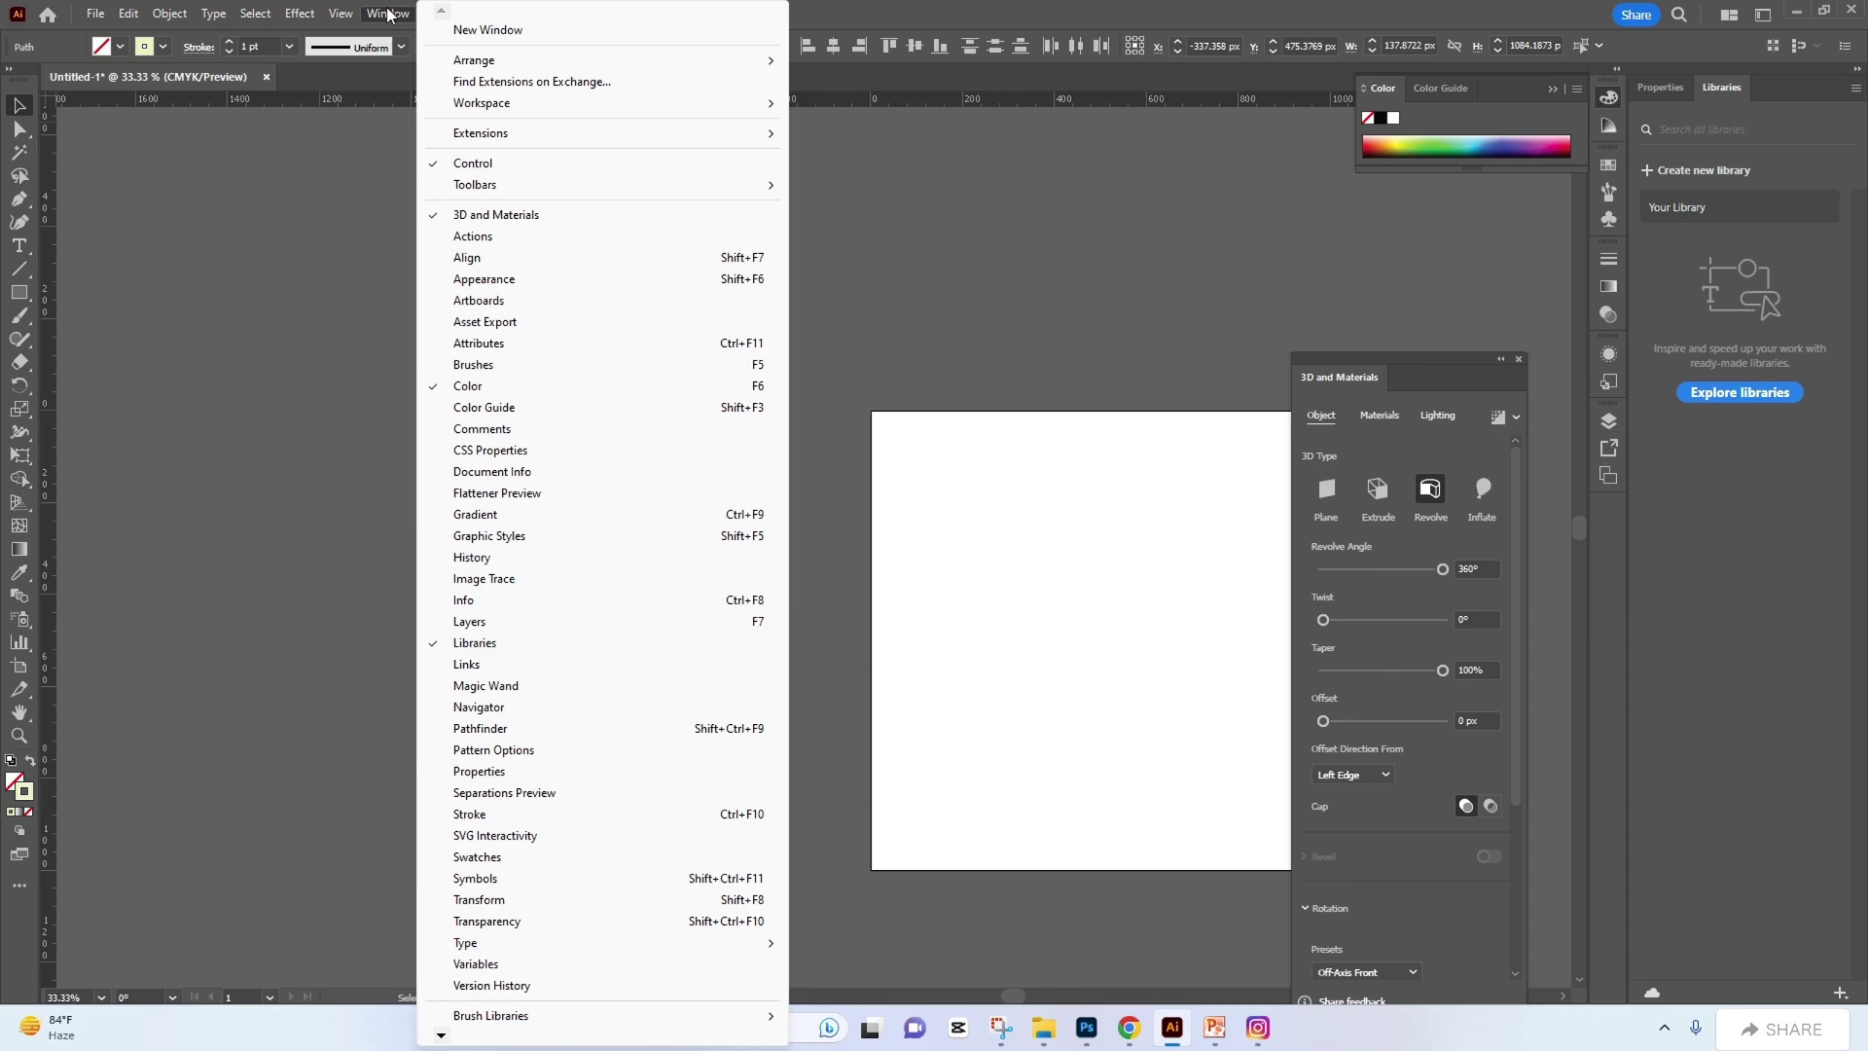
Step: Add the bottle body and cap to Asset Export and name them Bottle and Cap
left_click(526, 332)
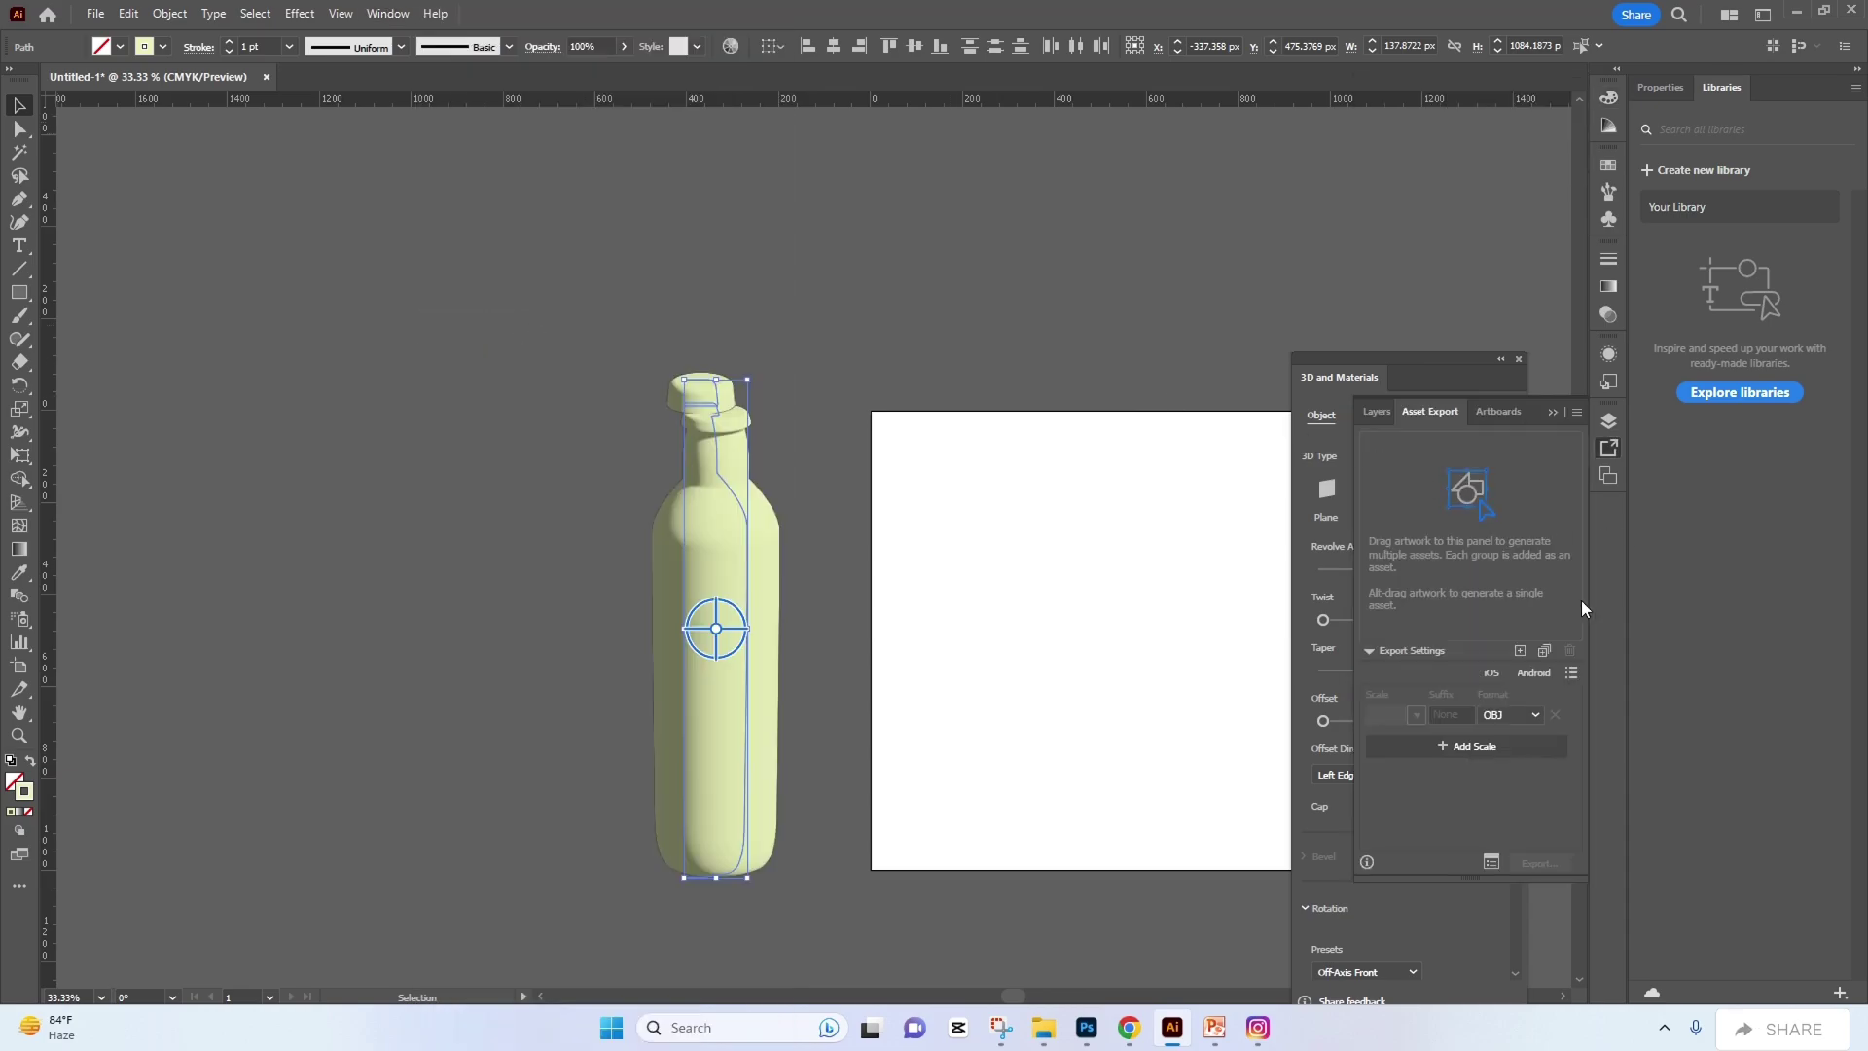
left_click(764, 549)
mouse_move(757, 539)
left_mouse_down()
mouse_move(1335, 525)
mouse_move(1514, 545)
mouse_move(1486, 574)
left_mouse_up()
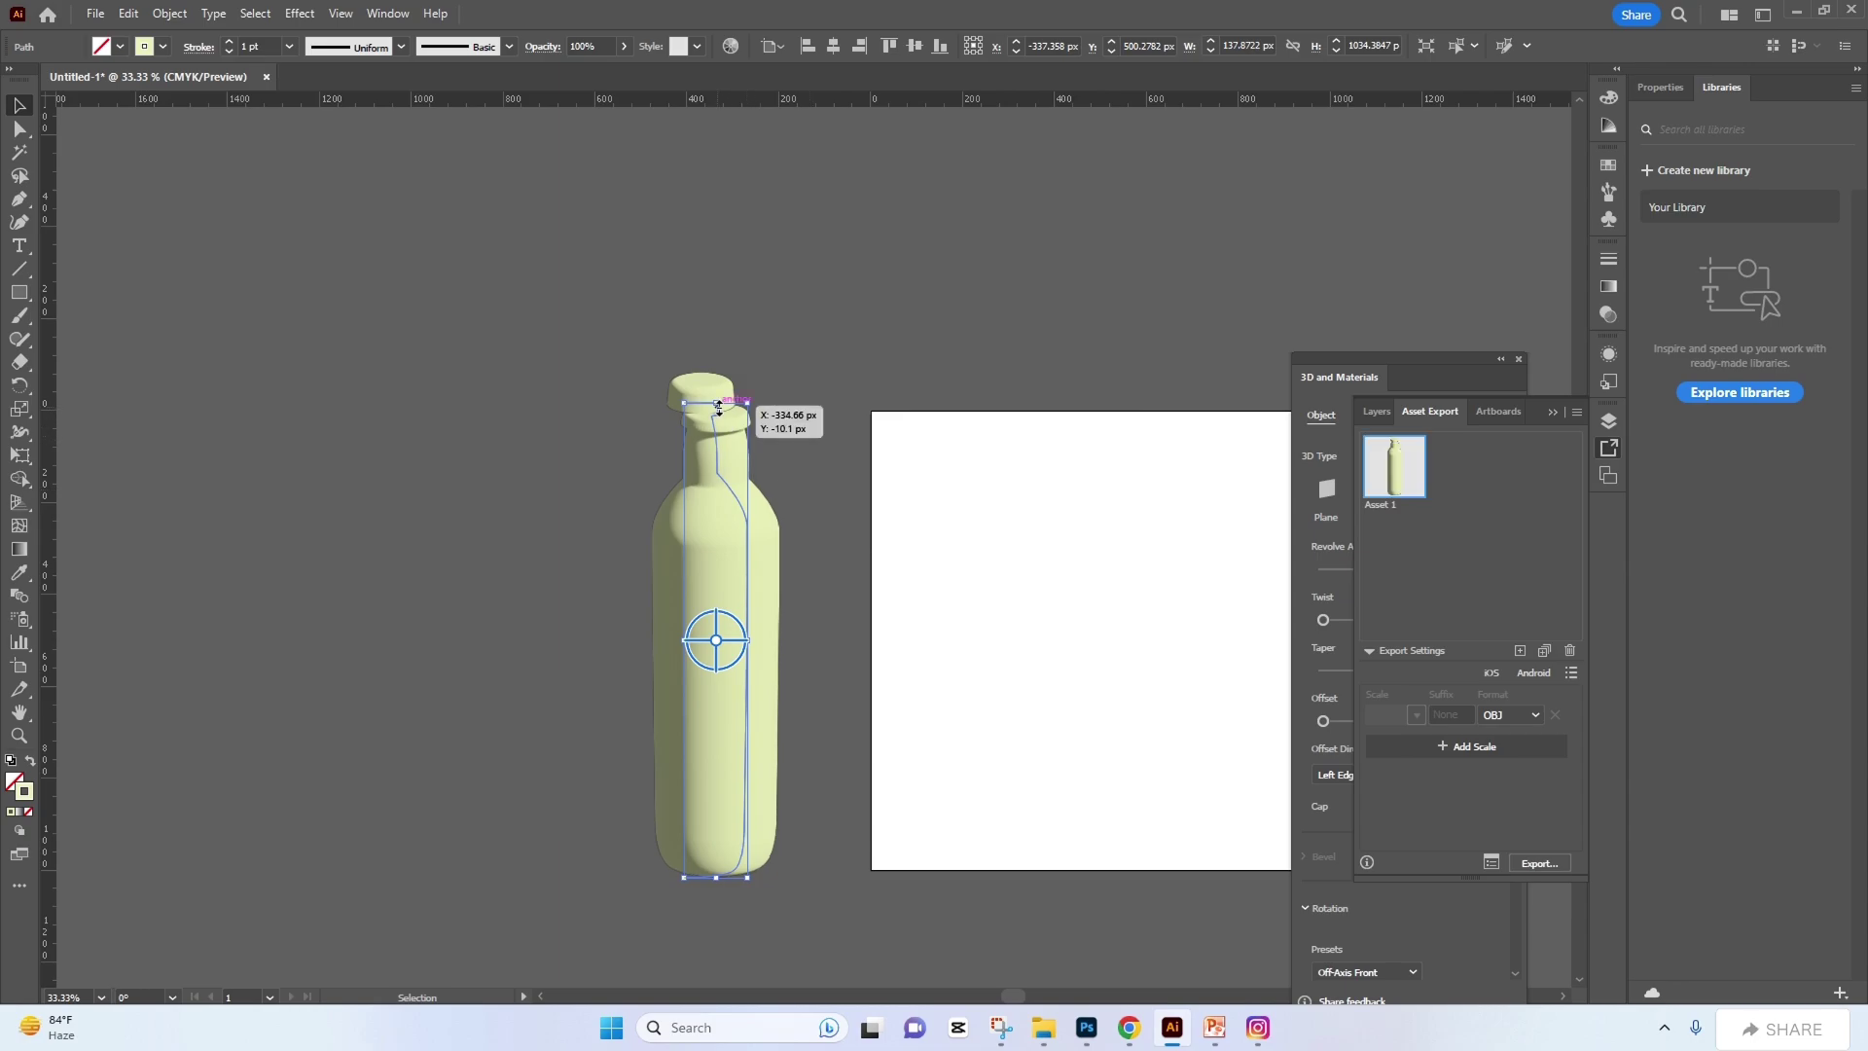
left_click_drag(695, 393, 1485, 533)
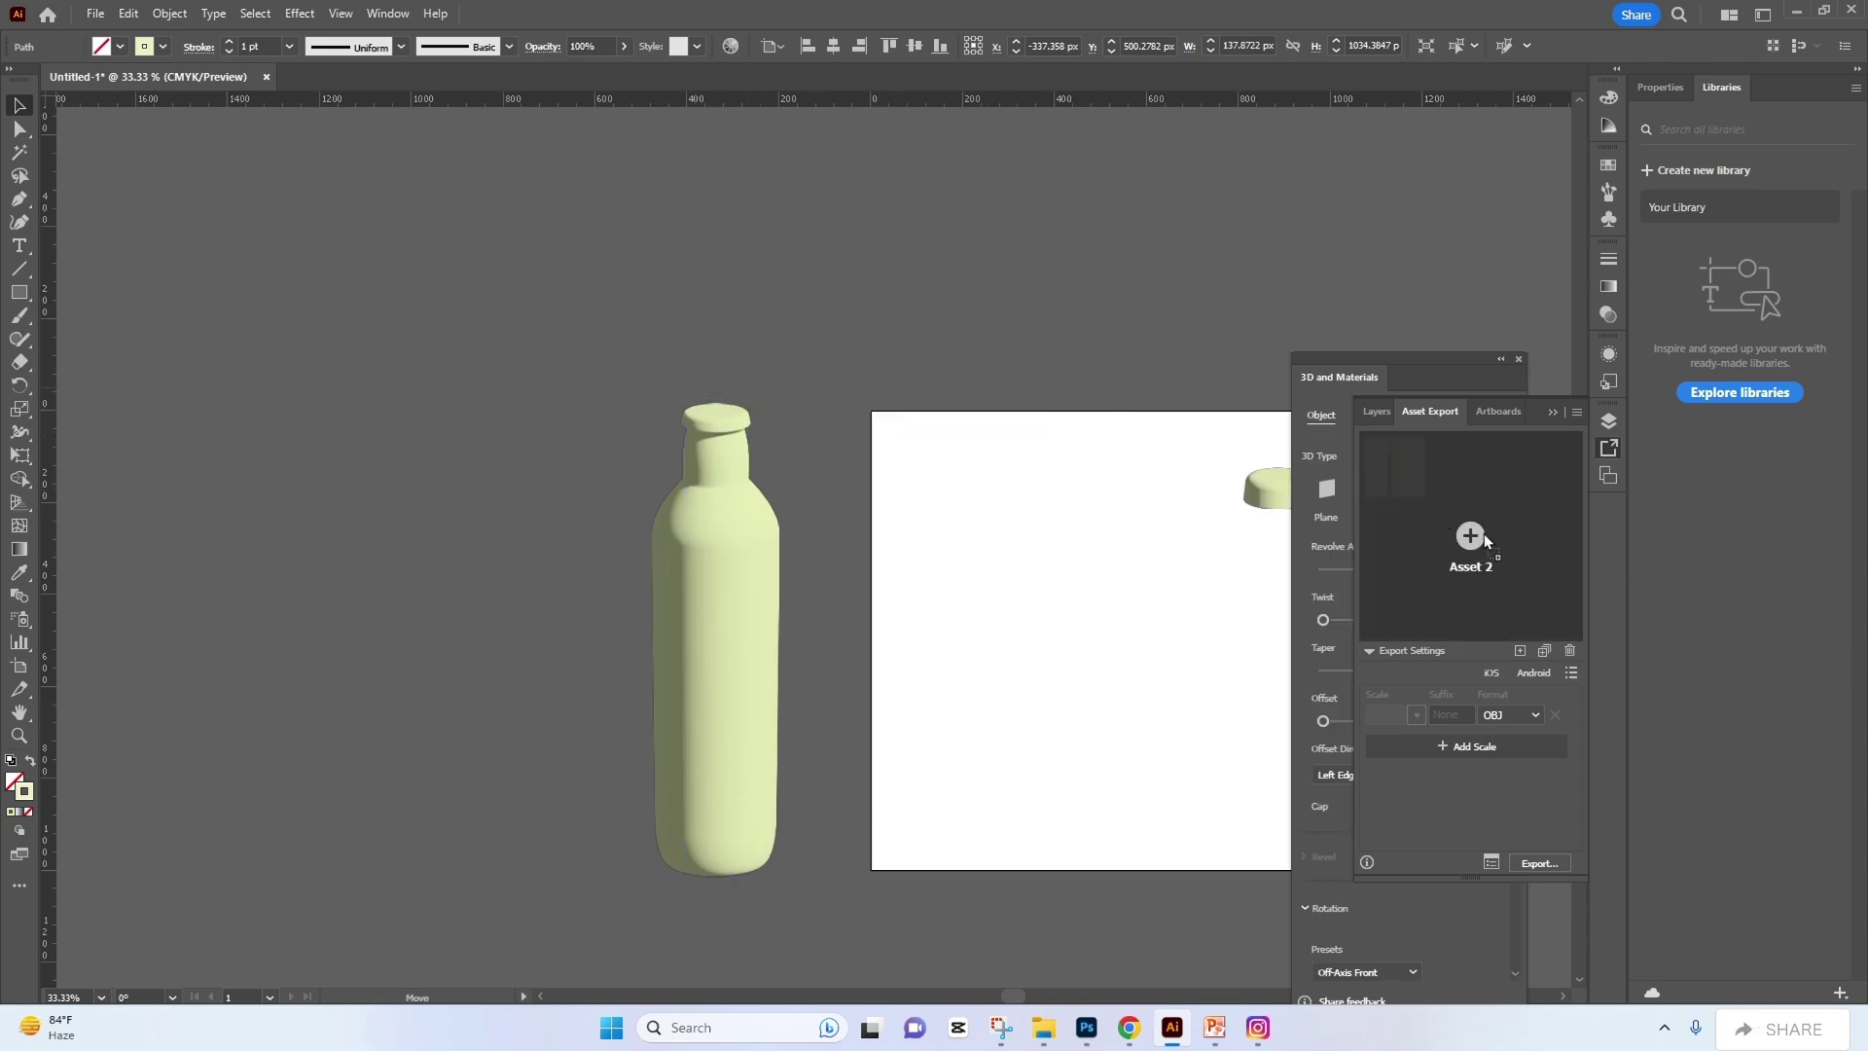
double_click(1380, 504)
type("Bottle")
type("Cap")
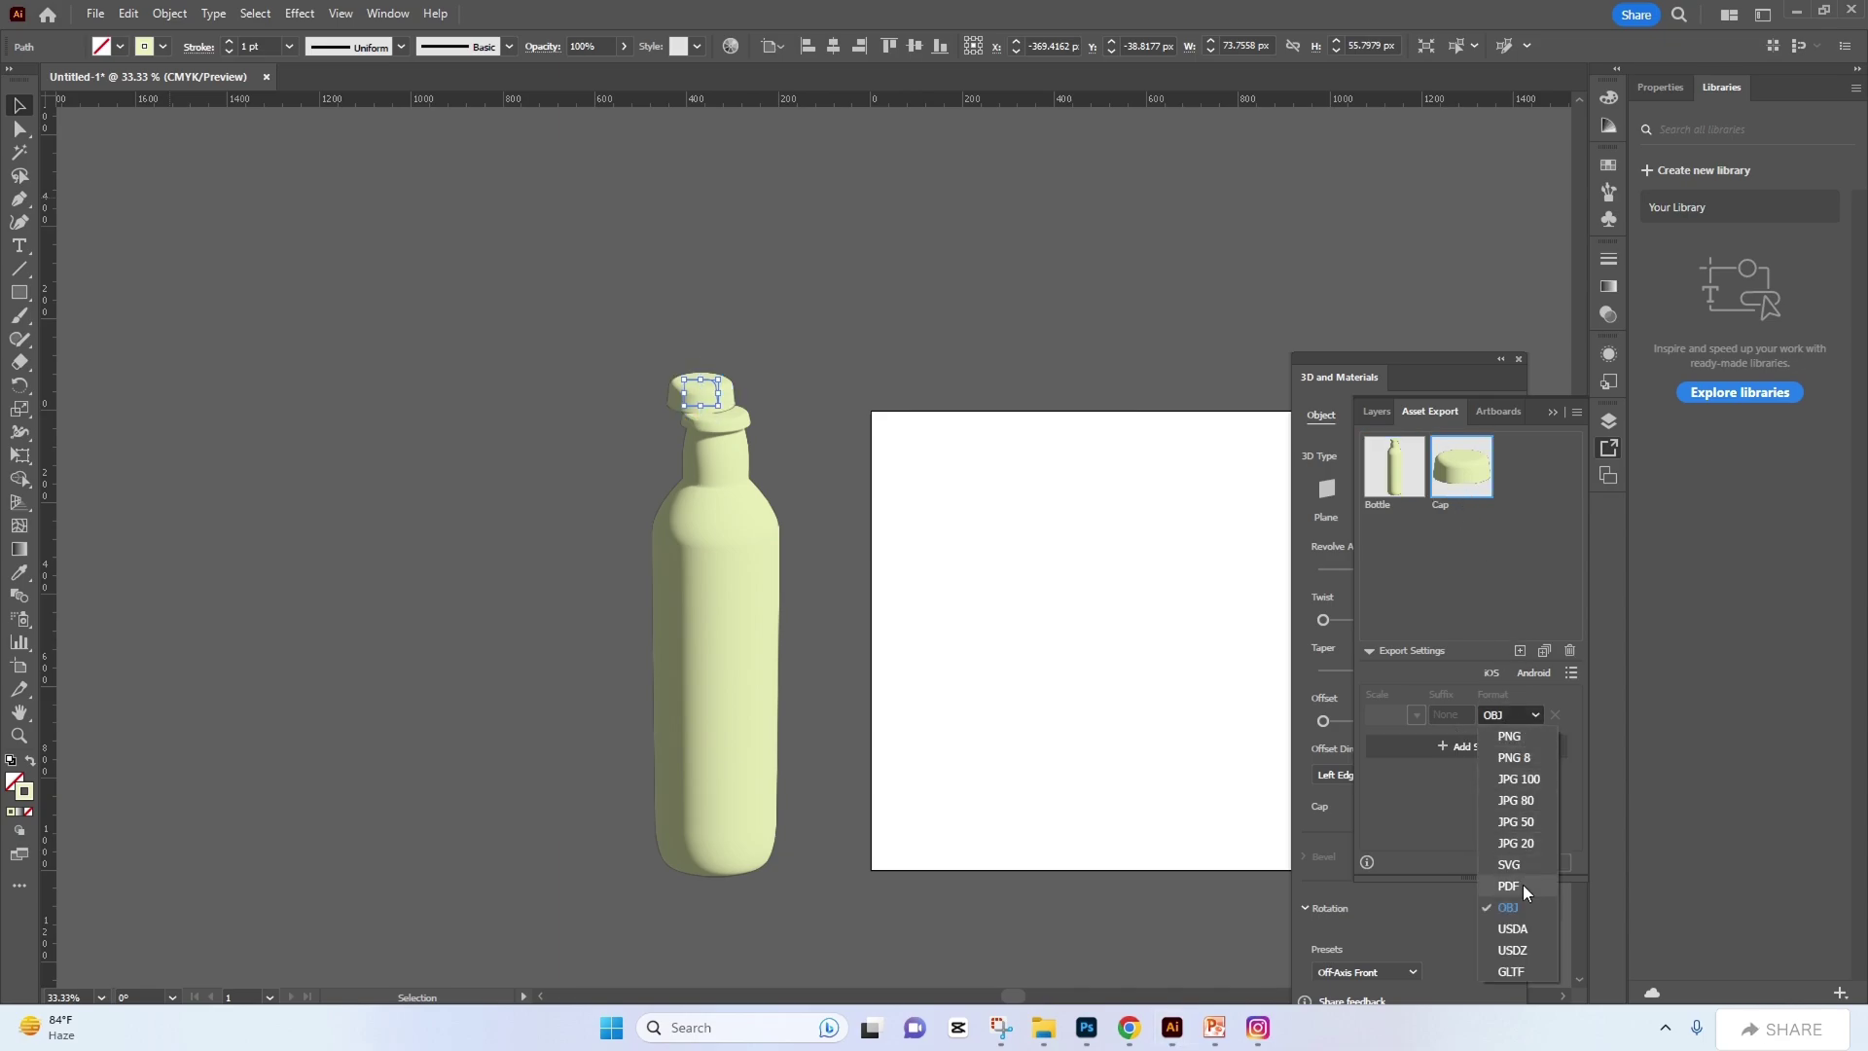
Step: Export both assets in OBJ format into the OBJ folder
left_click(1522, 907)
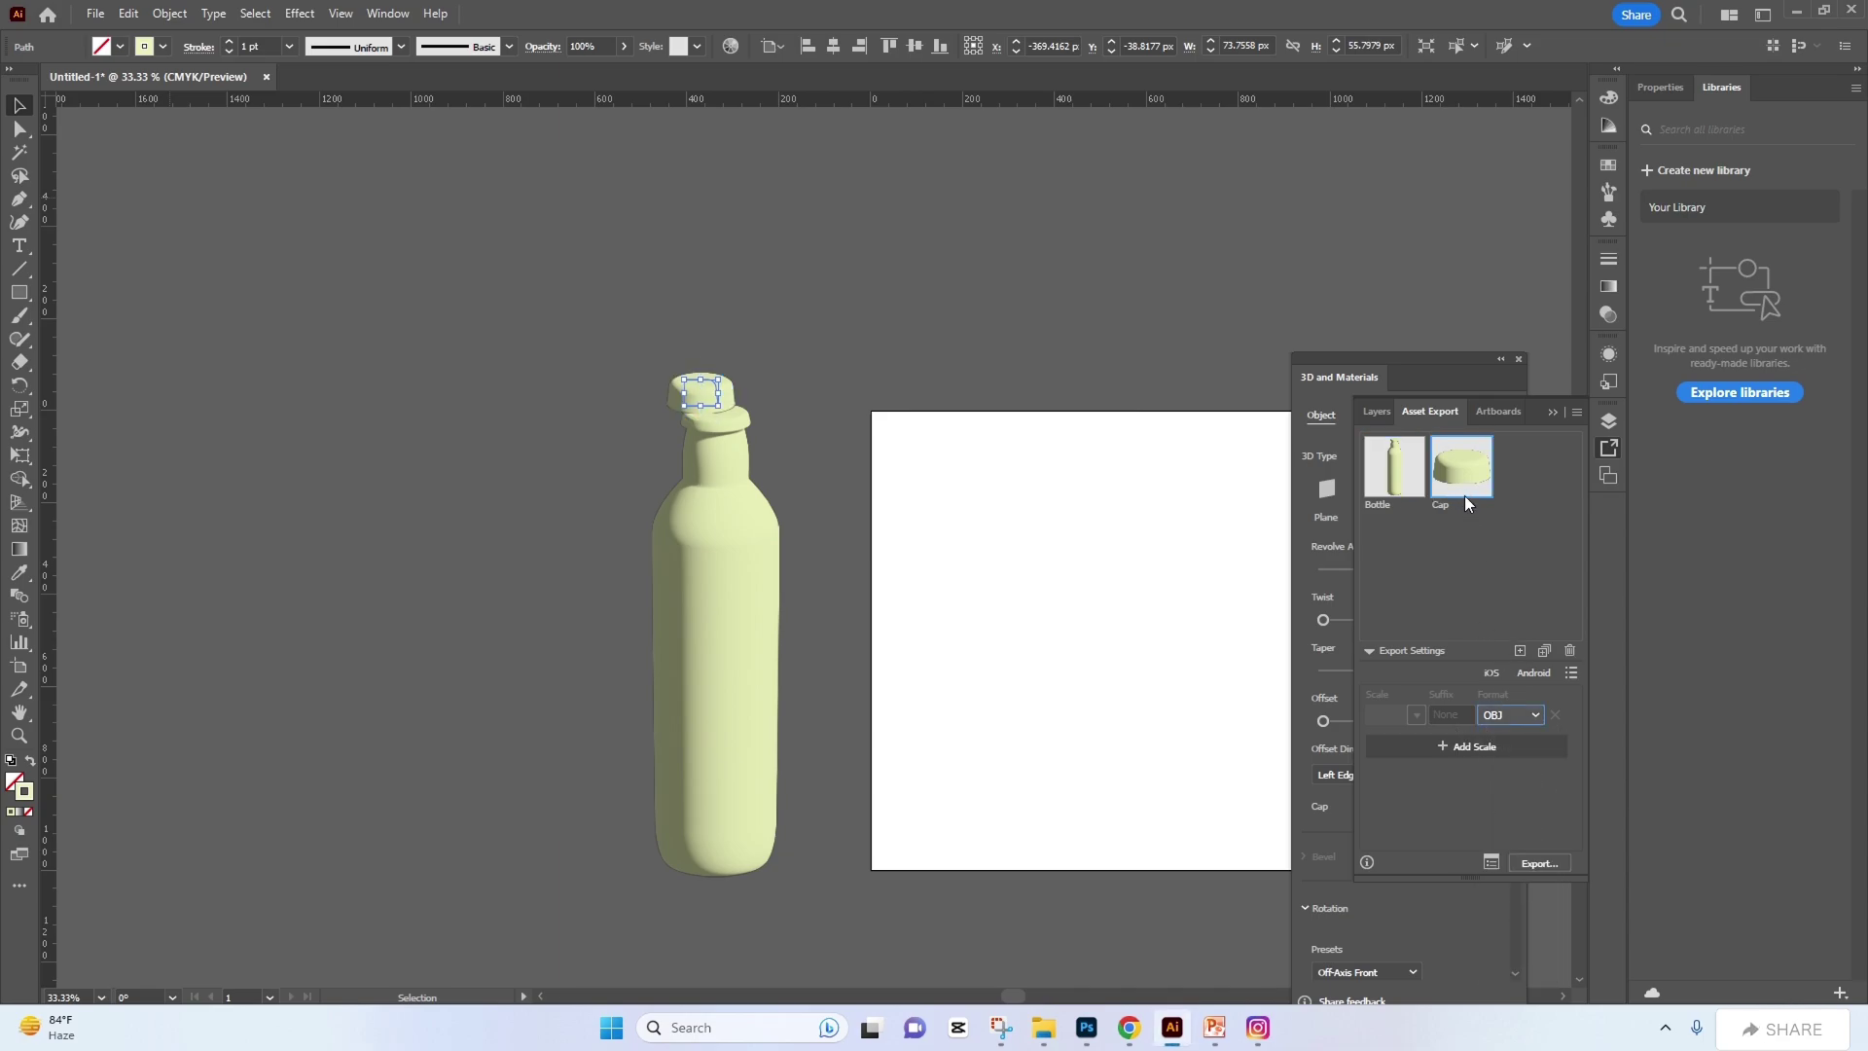
left_click(1545, 862)
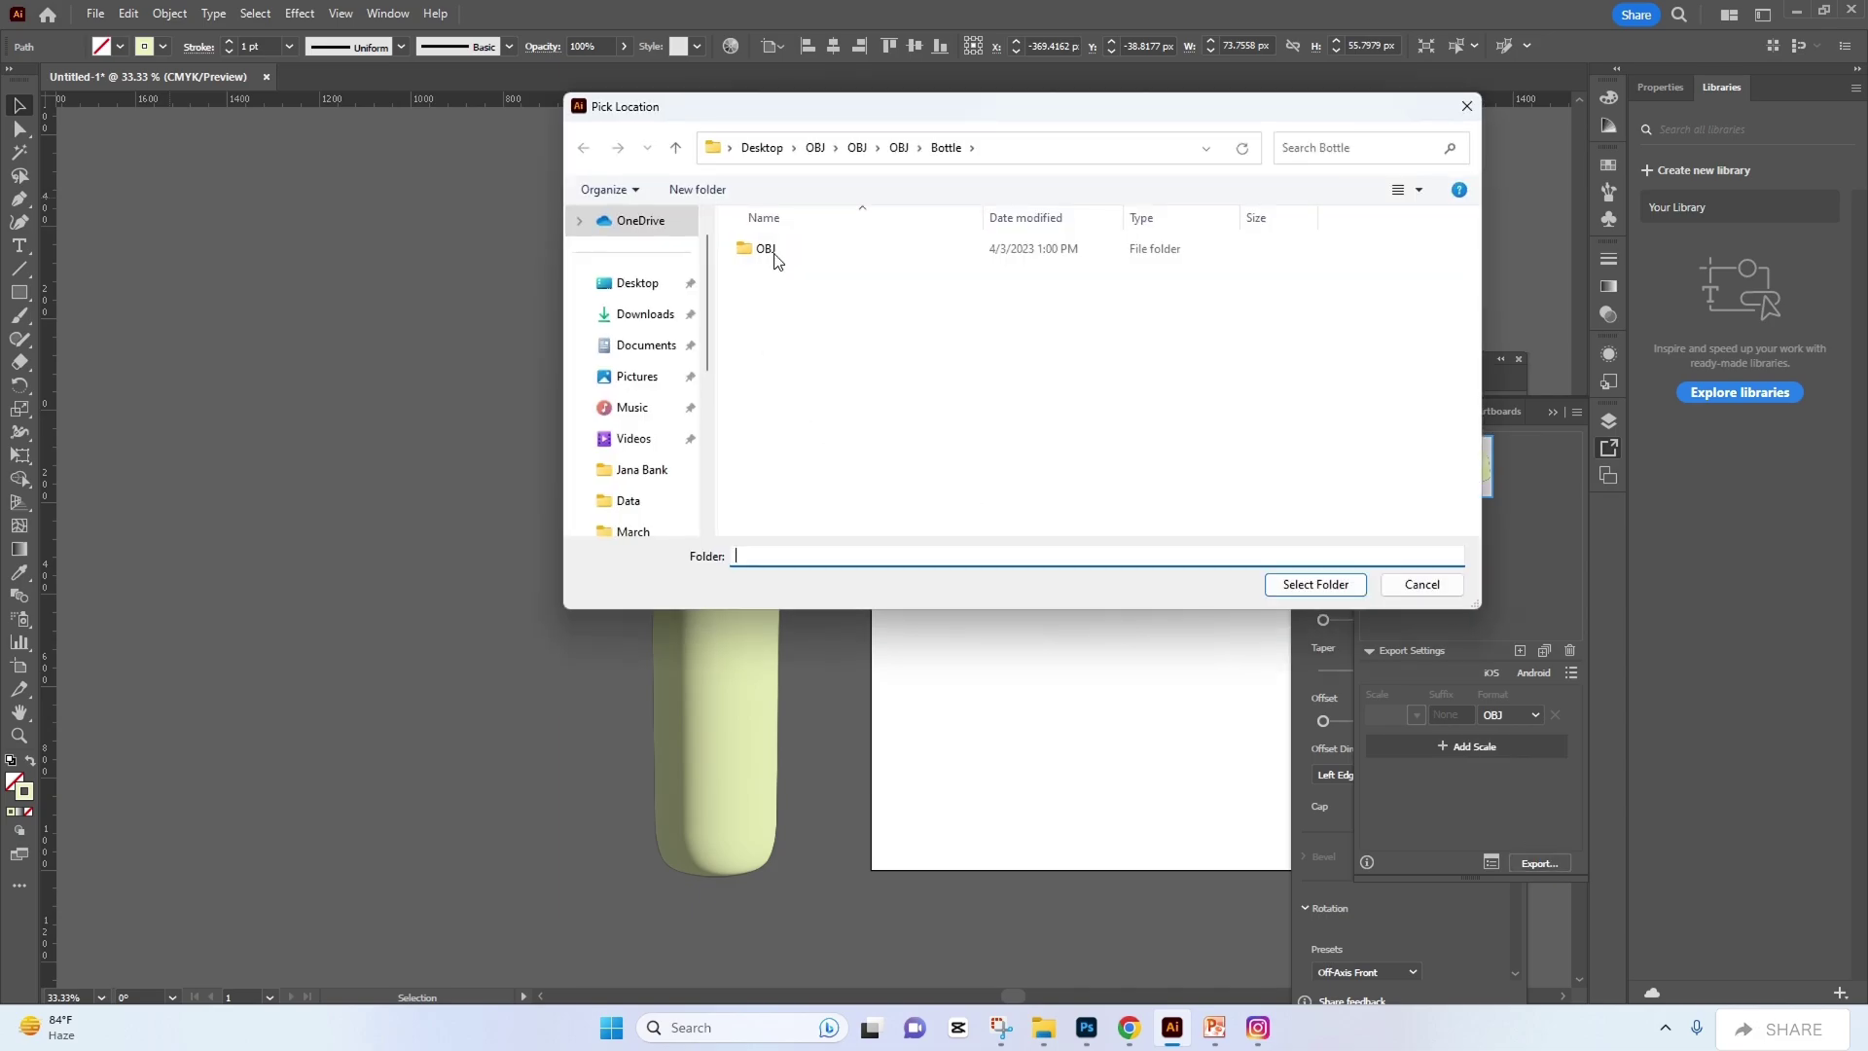
double_click(802, 247)
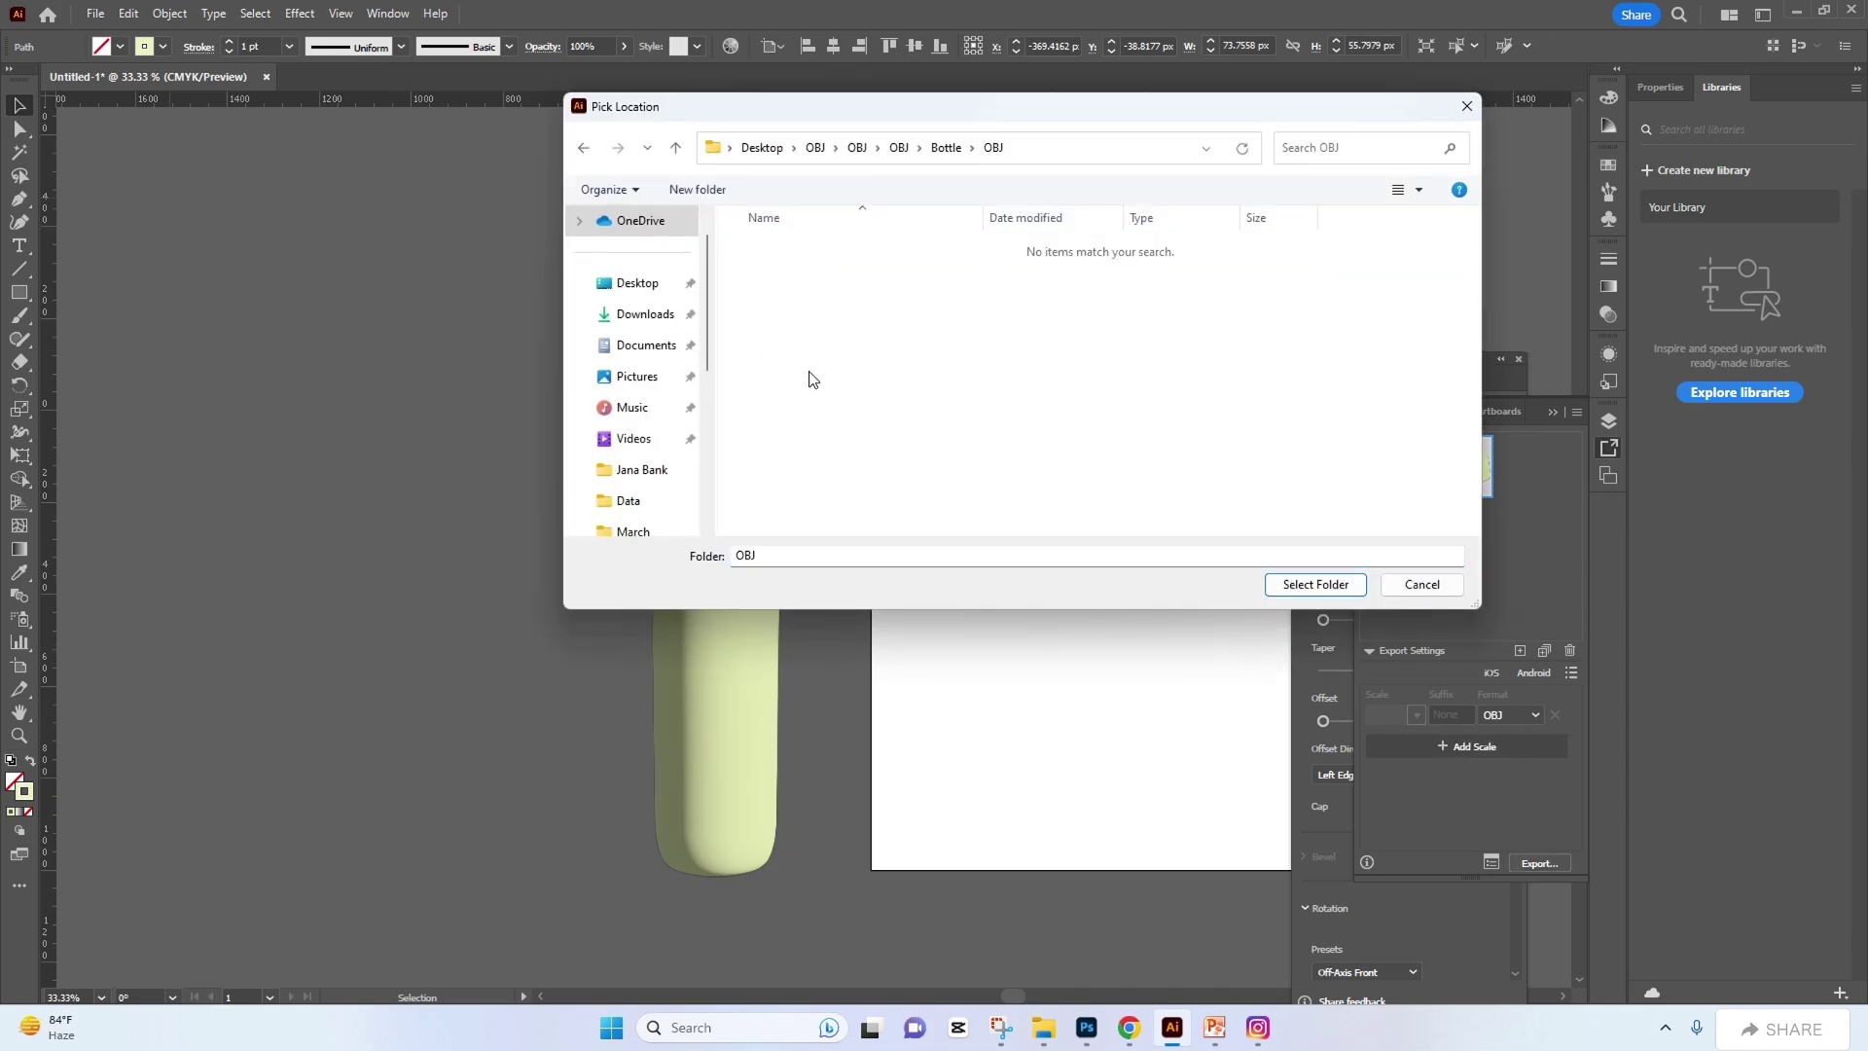
left_click(1315, 583)
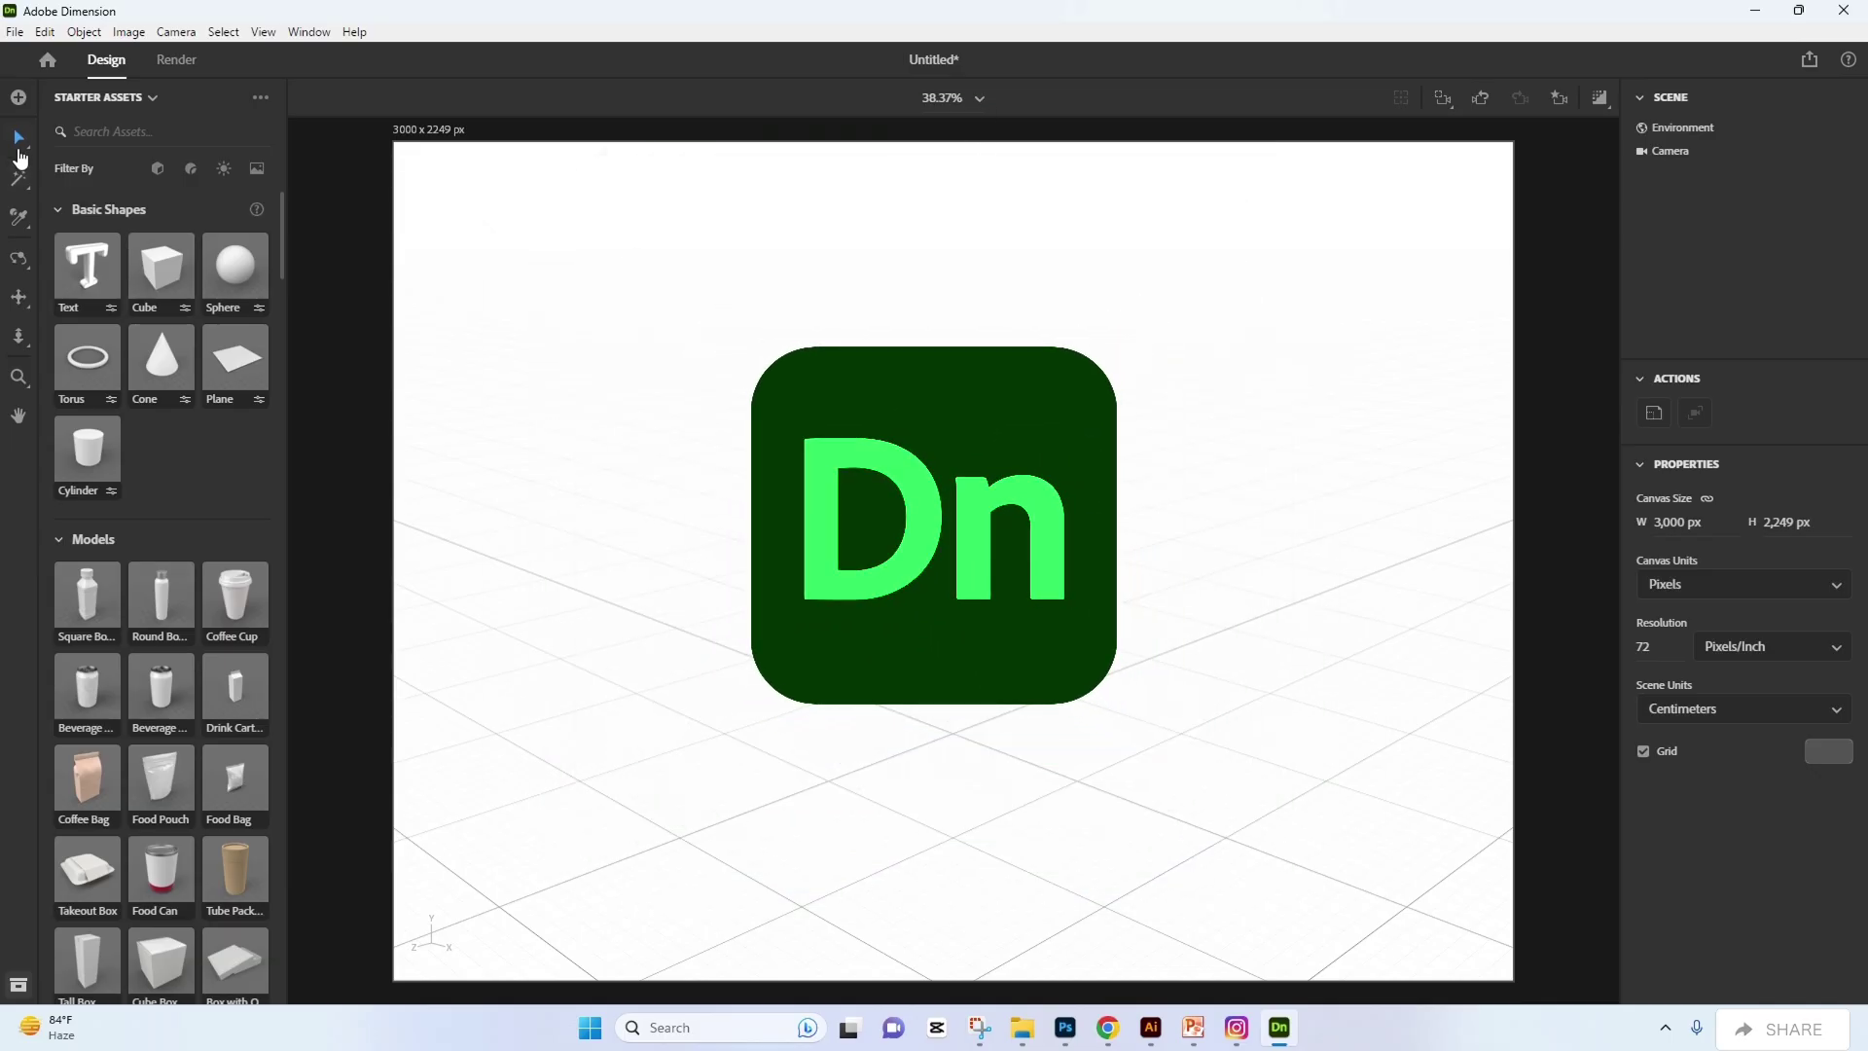
Step: Import the cap OBJ model and raise it to about 25 cm
left_click(18, 97)
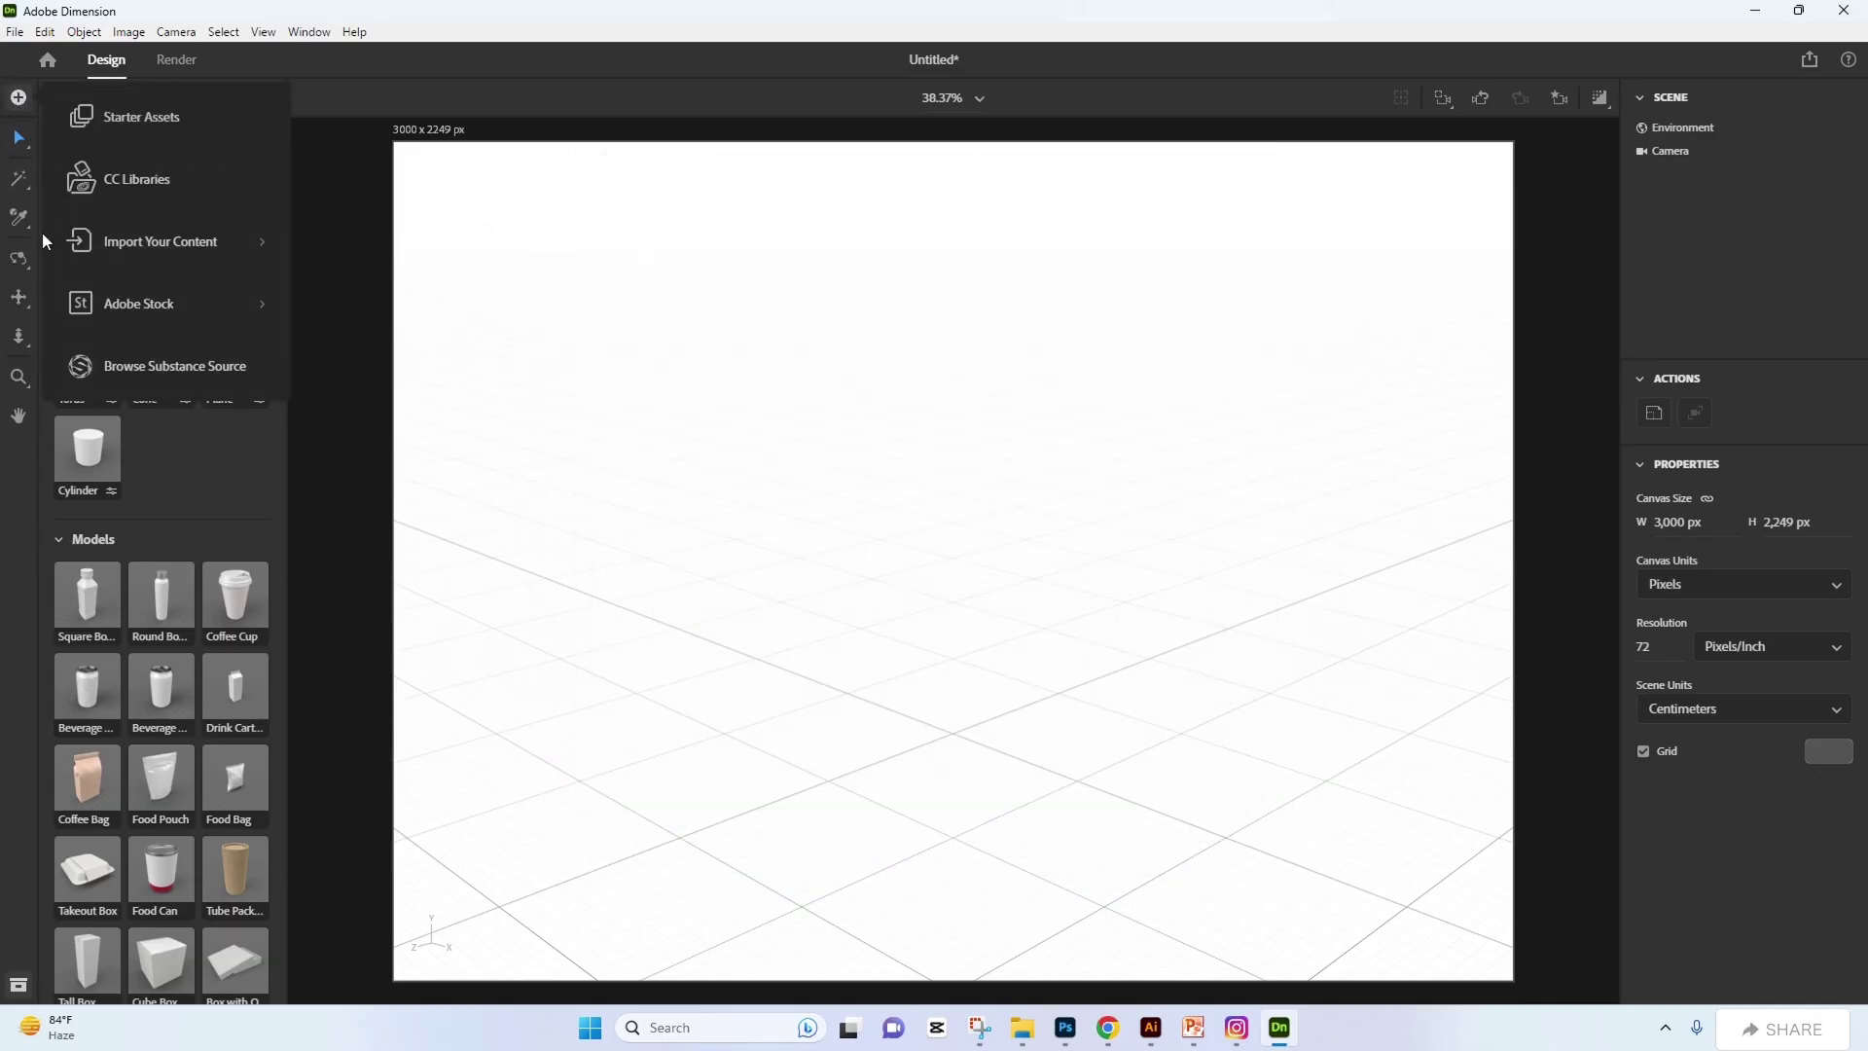
left_click(166, 253)
left_click(92, 120)
double_click(963, 310)
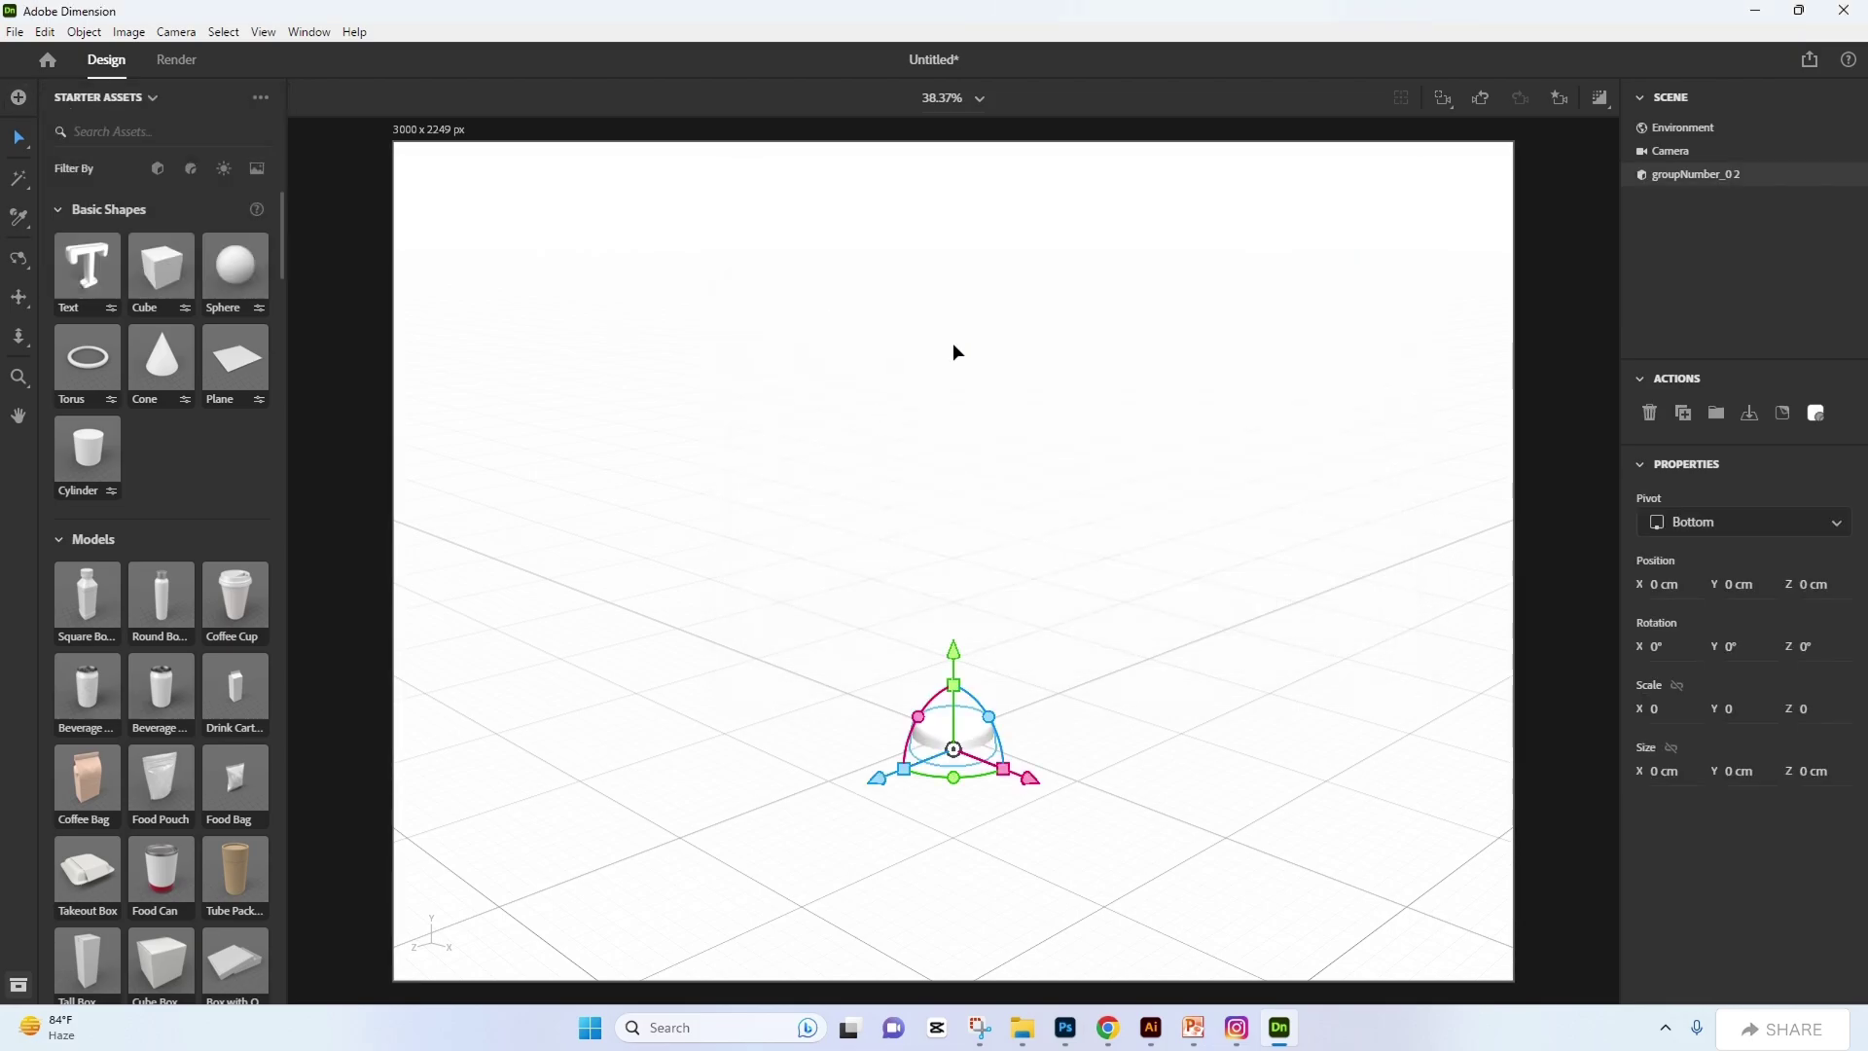
left_click_drag(953, 665, 954, 226)
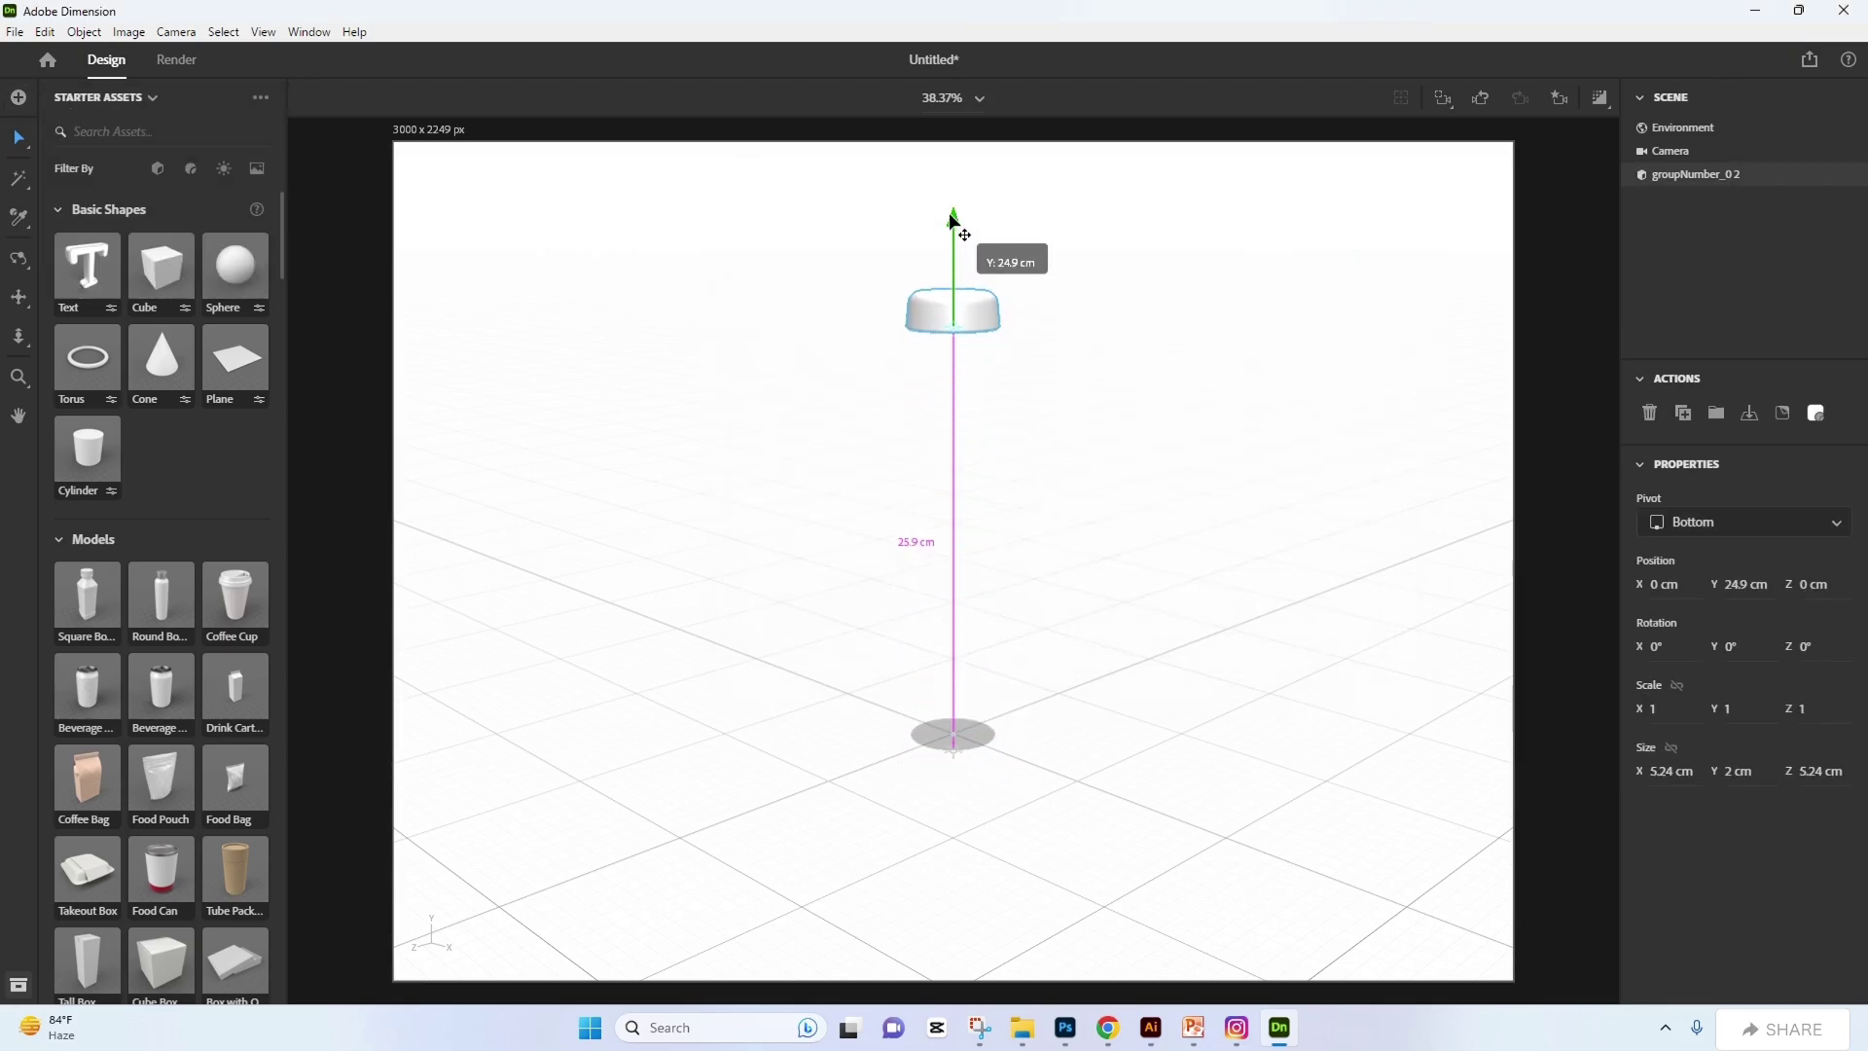
Step: Import the bottle OBJ model and position it under the cap on the ground
left_click(18, 97)
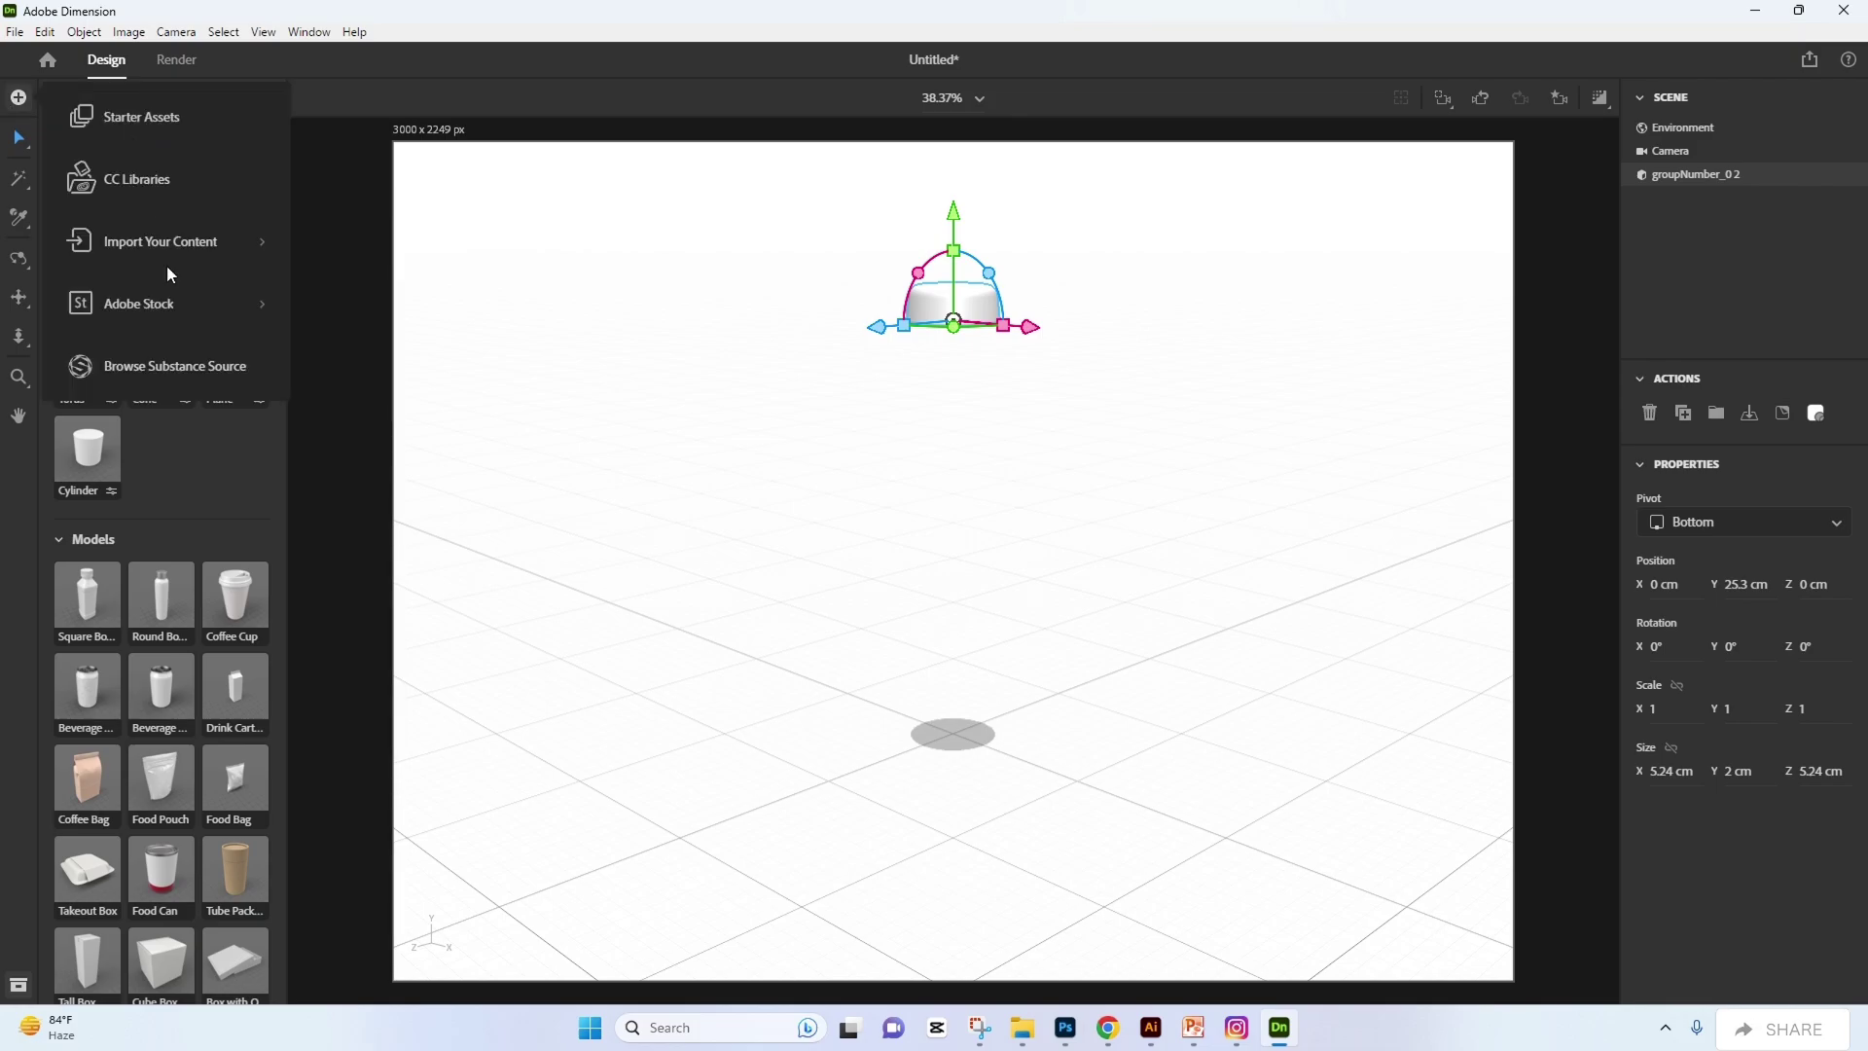
left_click(198, 254)
left_click(92, 121)
double_click(983, 326)
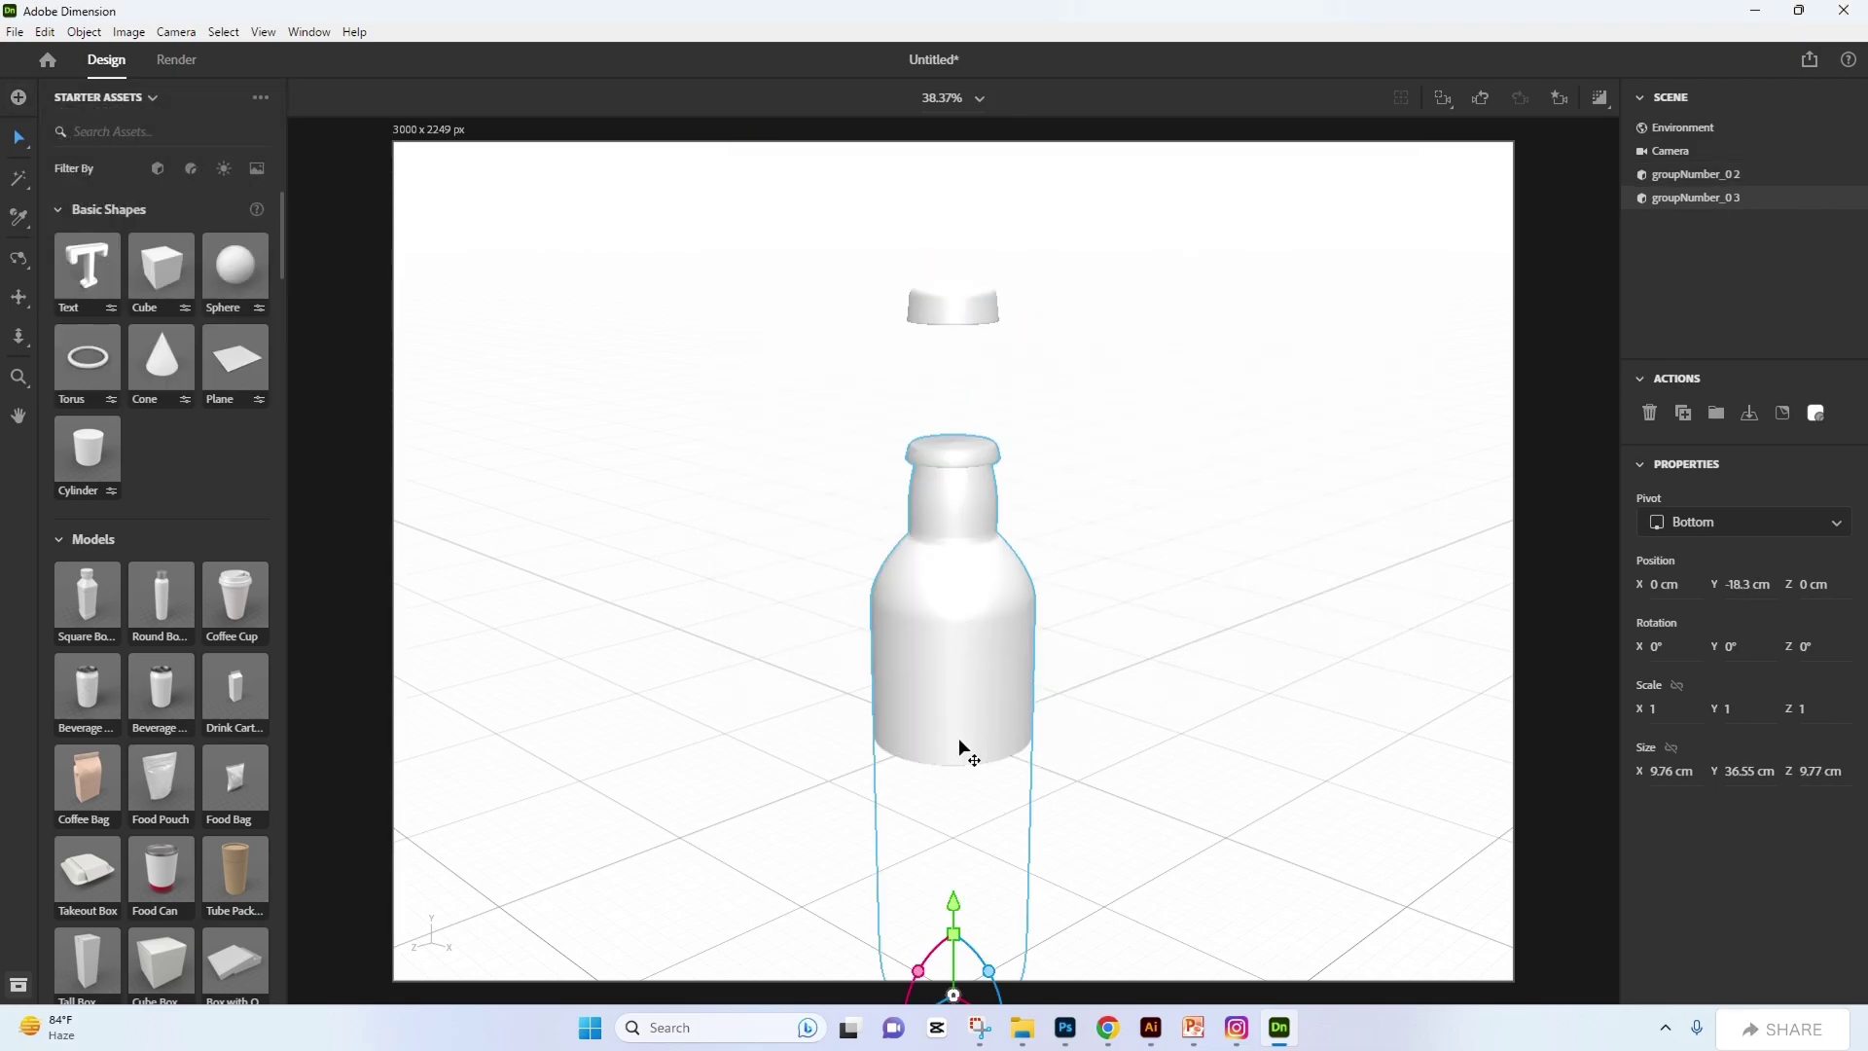
left_click_drag(953, 903, 951, 822)
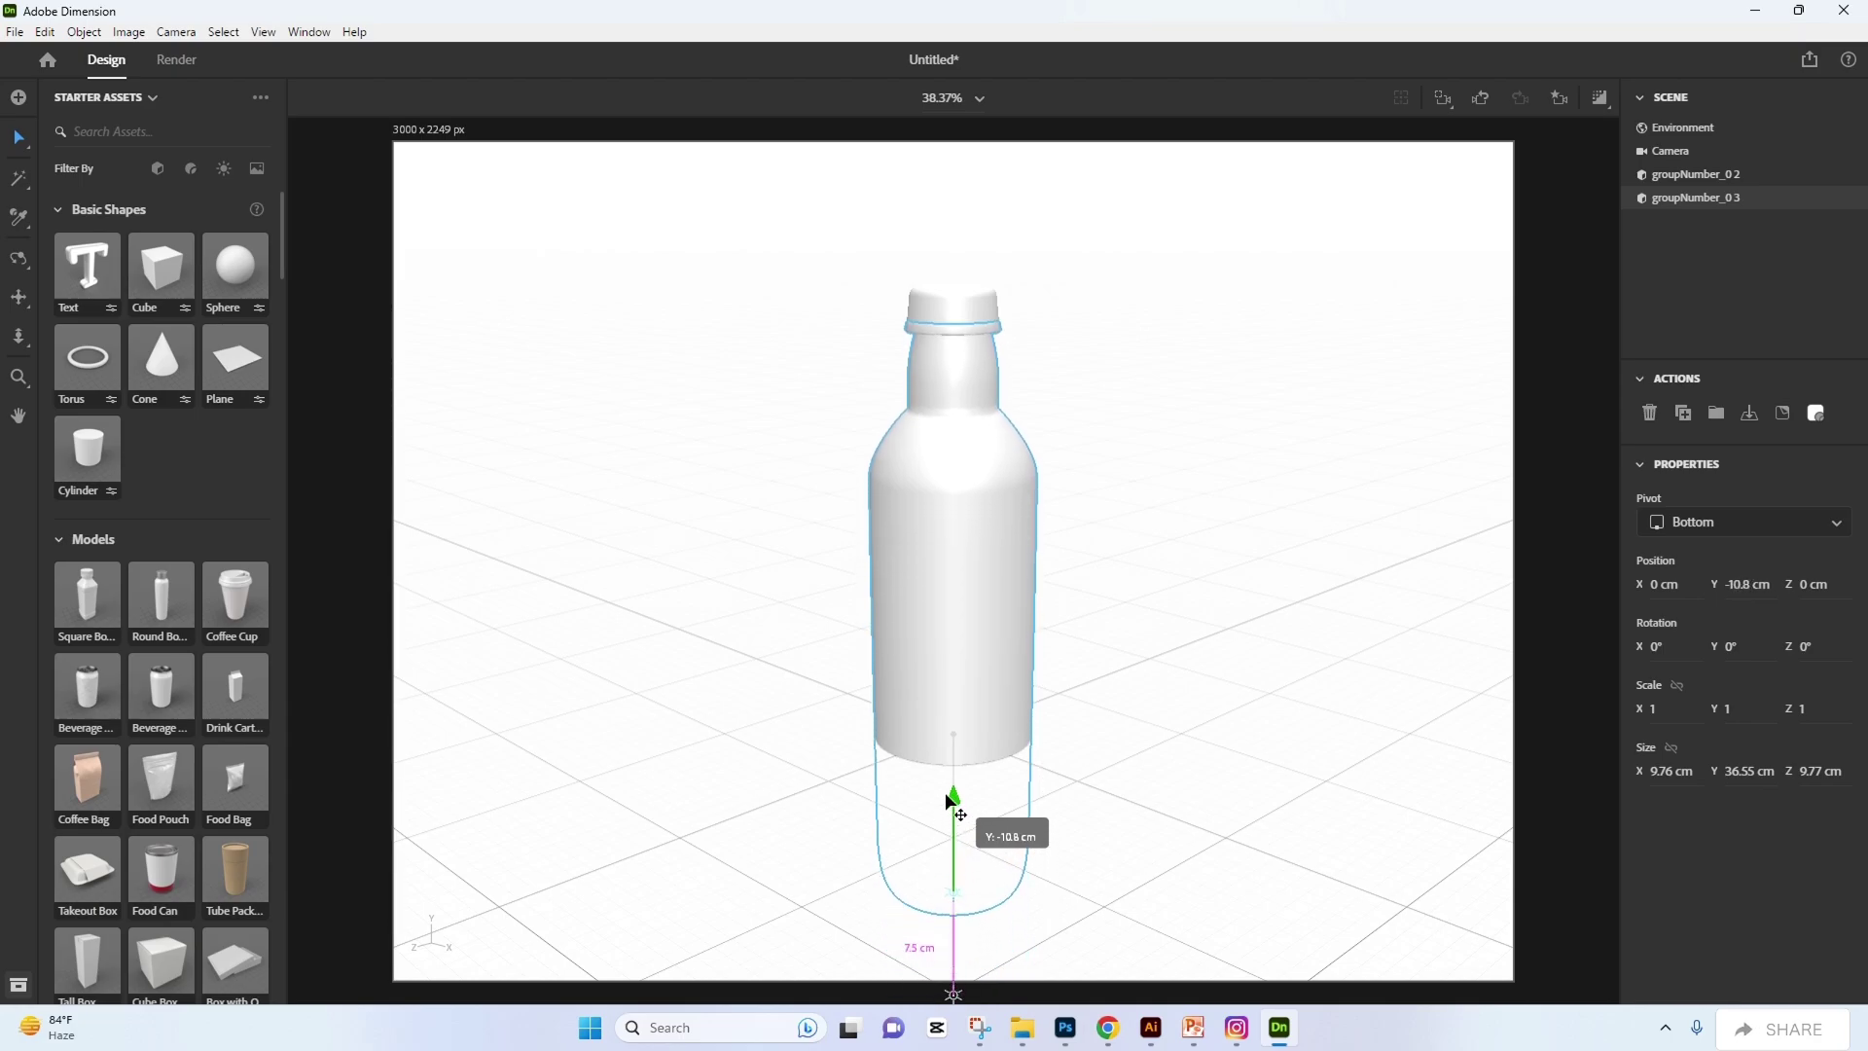
key("1")
mouse_move(955, 250)
left_mouse_down()
mouse_move(1277, 608)
mouse_move(950, 258)
left_mouse_up()
left_click(19, 137)
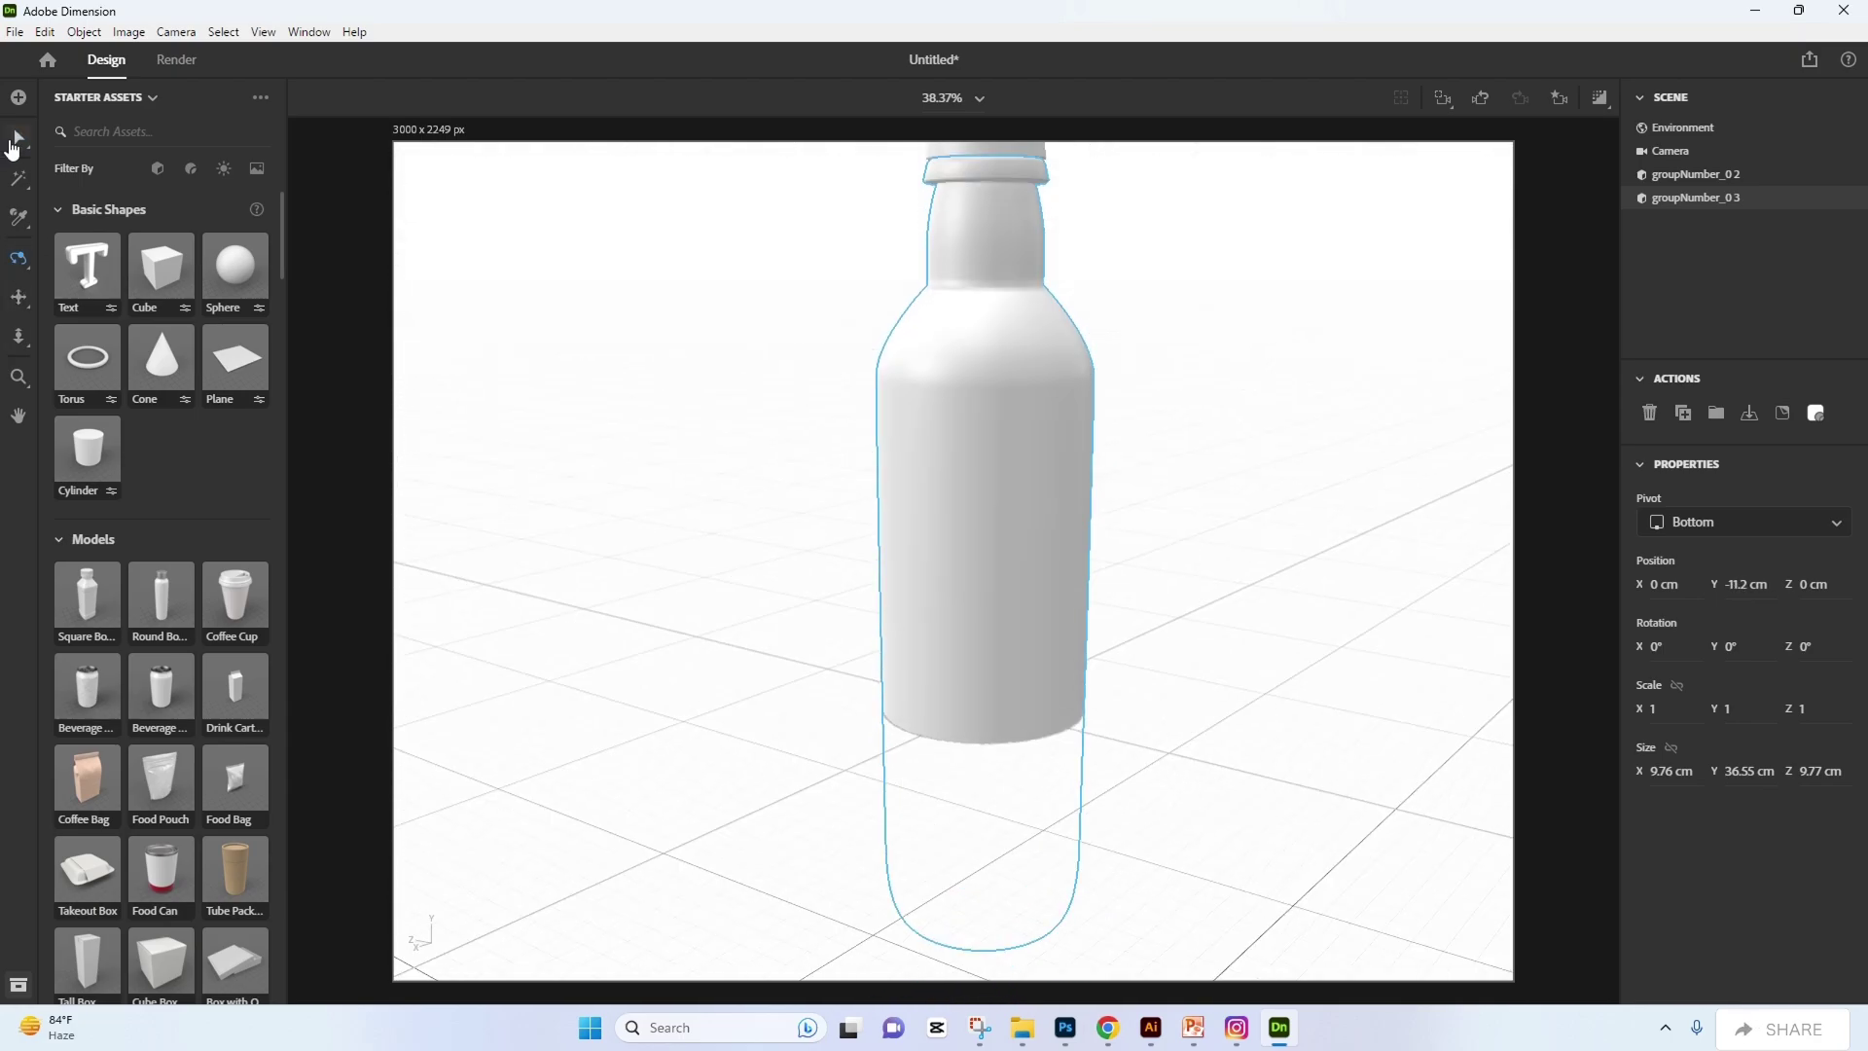
mouse_move(904, 653)
left_mouse_down()
mouse_move(984, 687)
mouse_move(775, 743)
mouse_move(896, 822)
mouse_move(854, 809)
left_mouse_up()
Step: Apply the Glass material to the bottle body
left_click(932, 610)
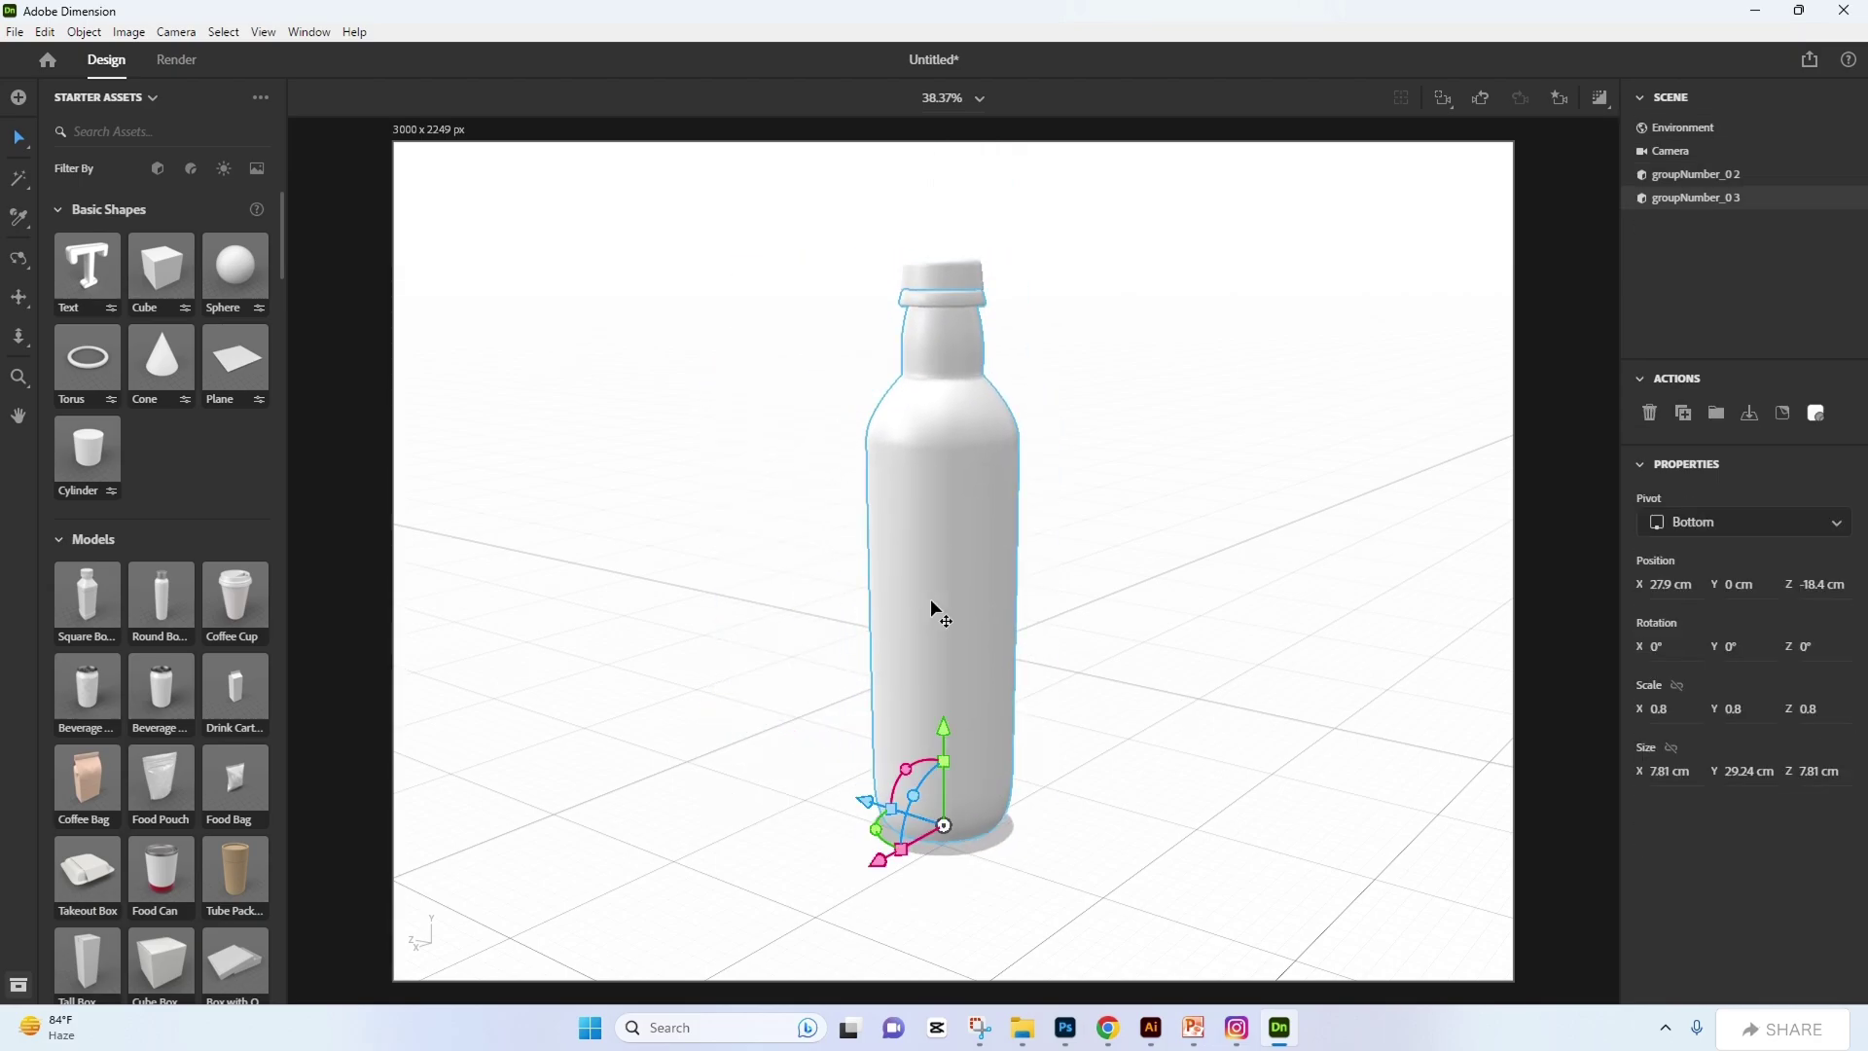
left_click(192, 170)
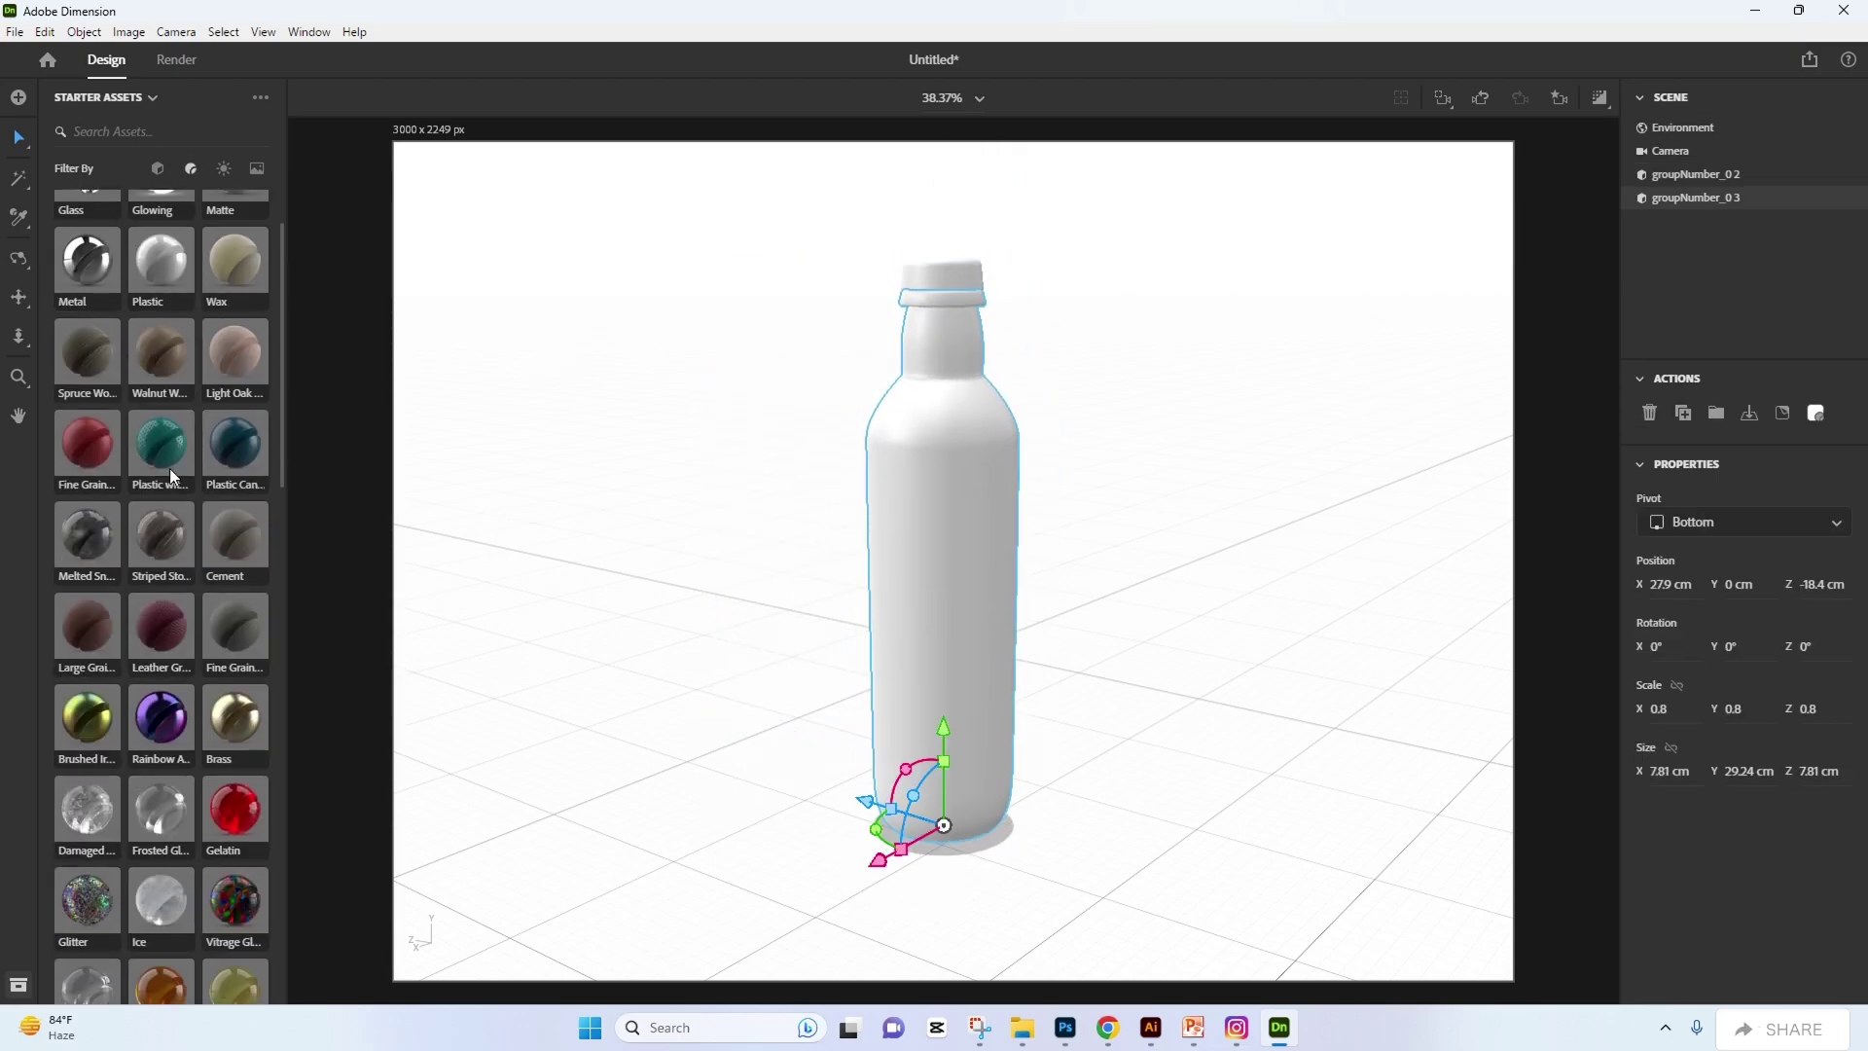
left_click(85, 282)
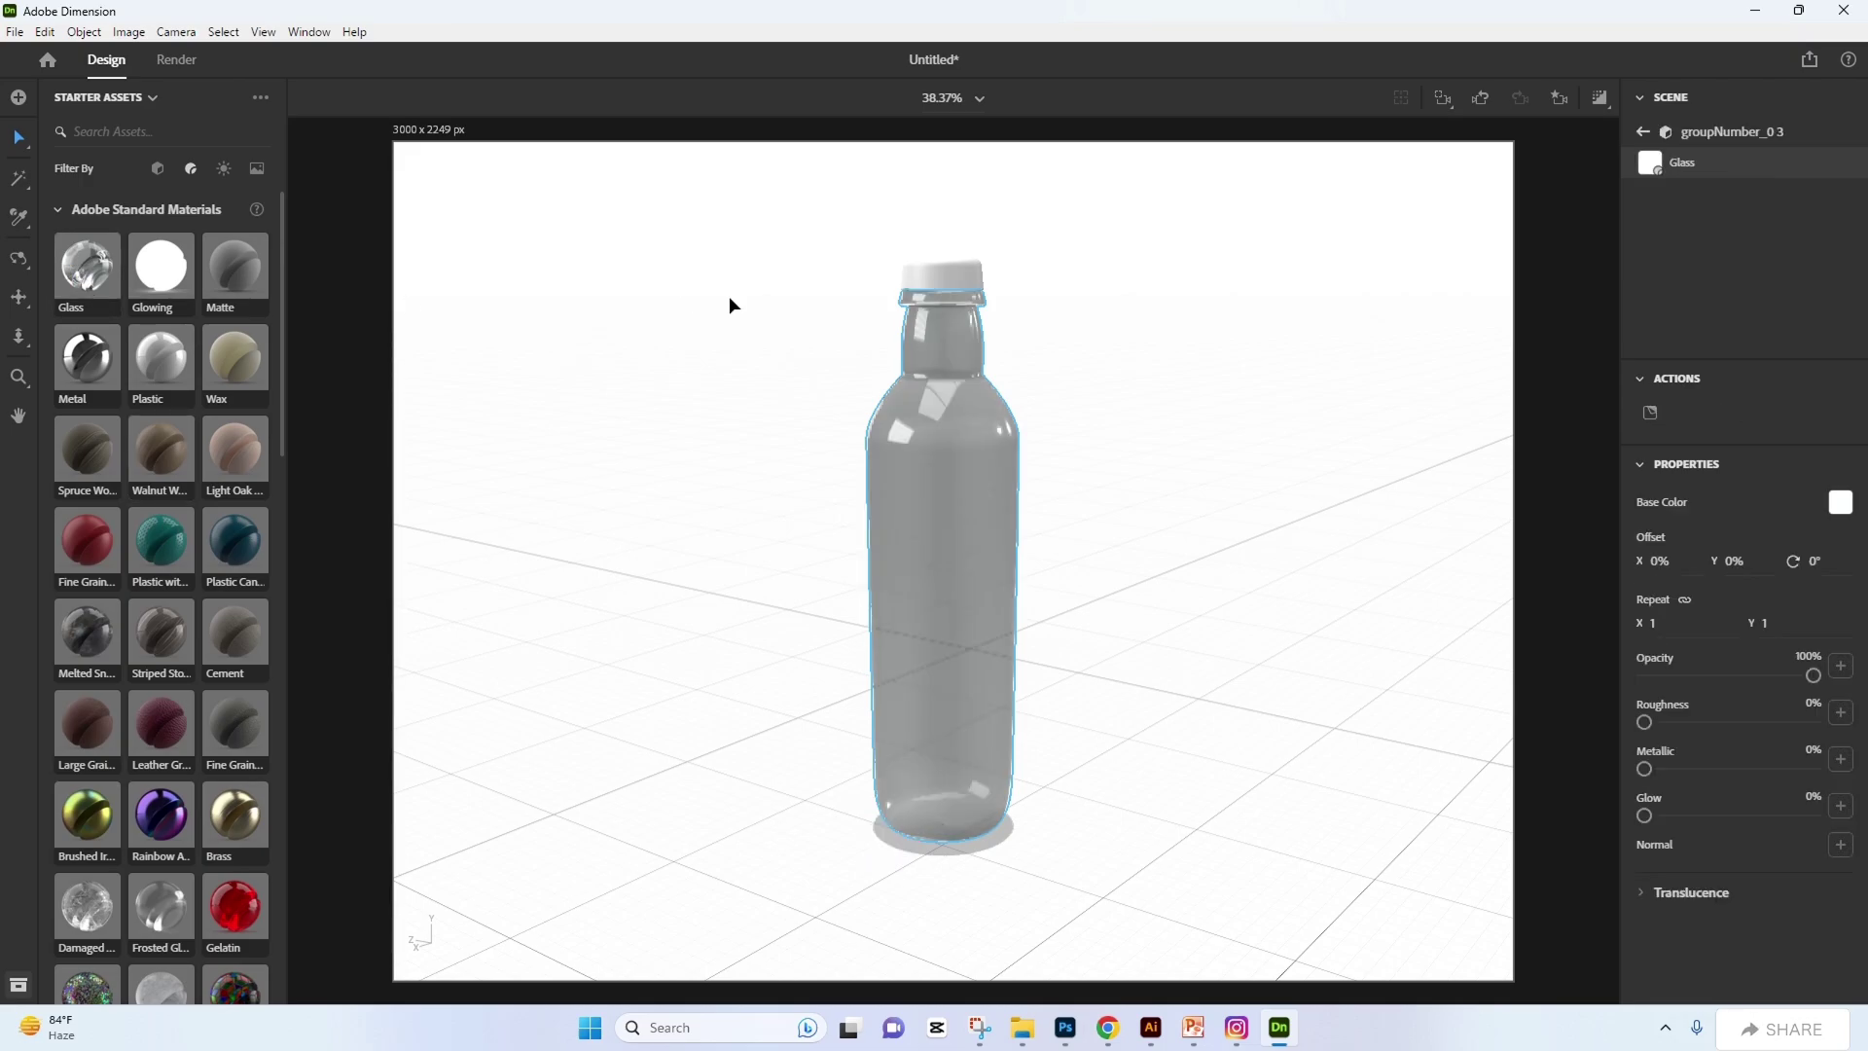
Step: Give the bottle cap the Silver Glossy substance material
left_click(949, 275)
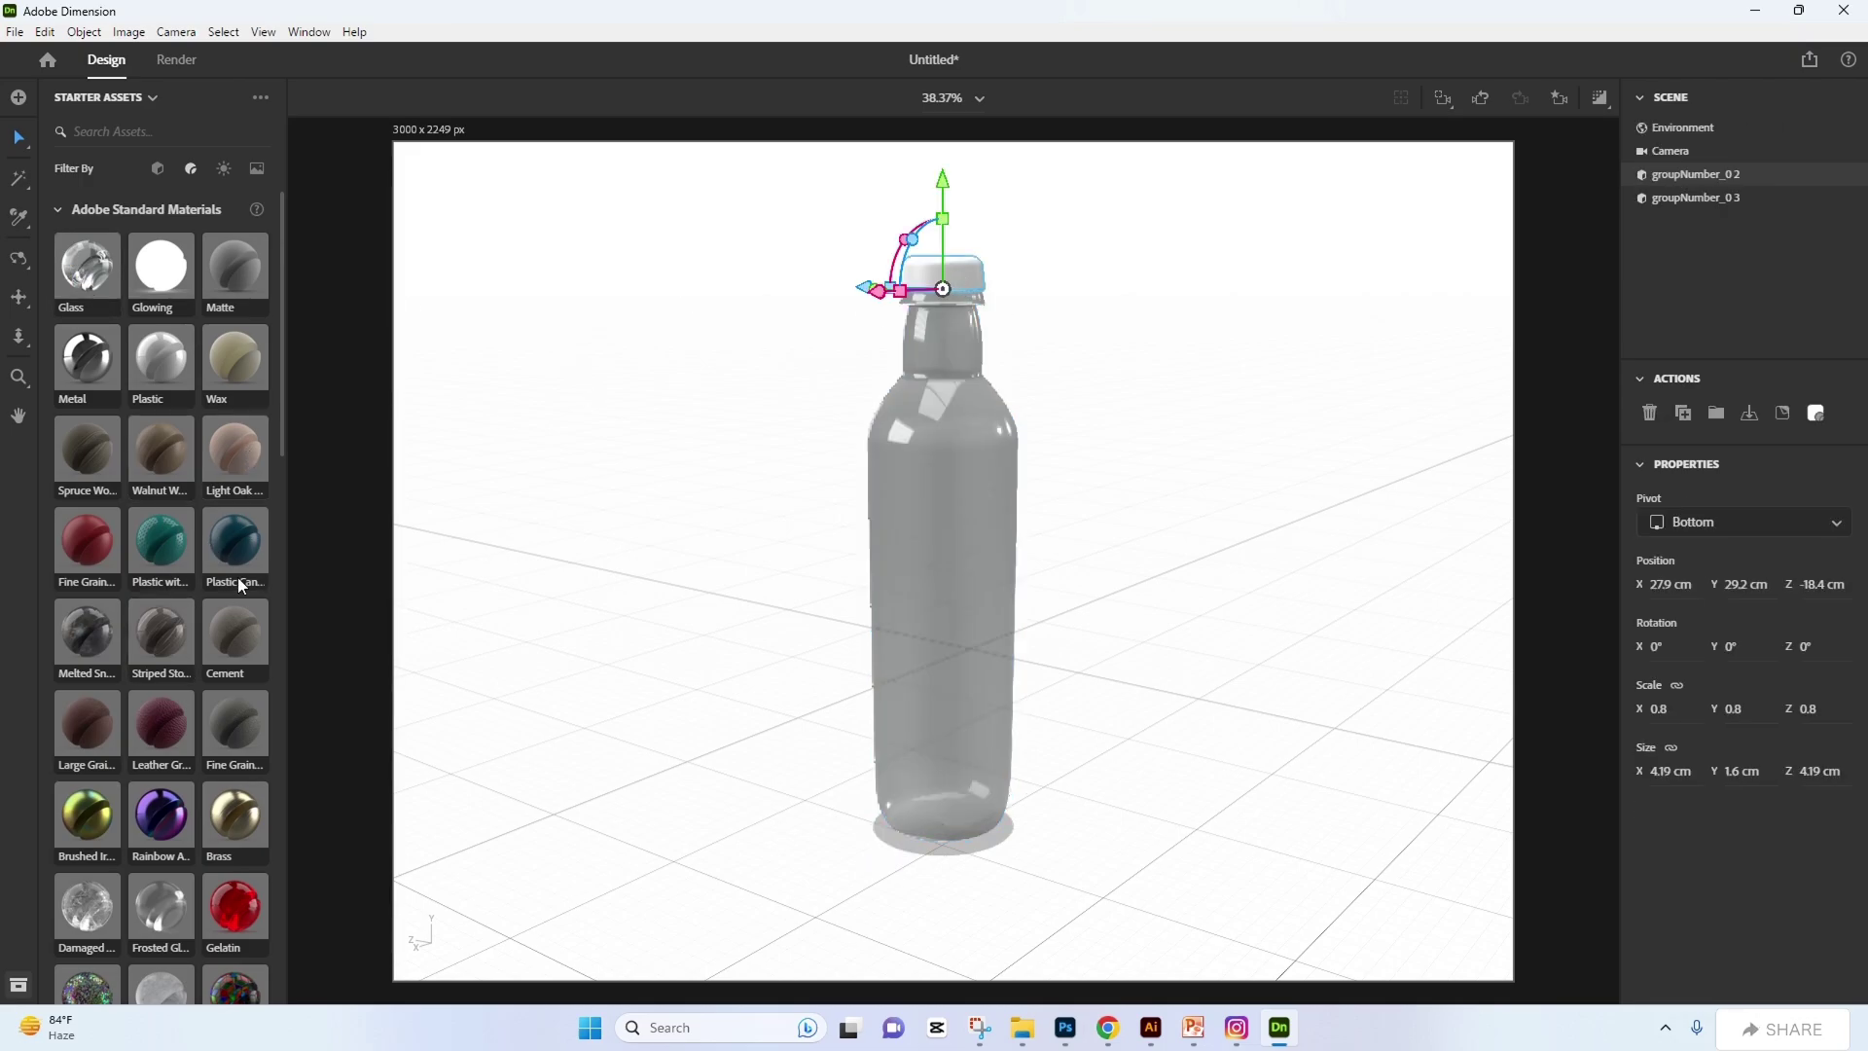
scroll(239, 584, "down", 2)
scroll(240, 584, "down", 1)
scroll(239, 583, "down", 2)
scroll(239, 584, "down", 3)
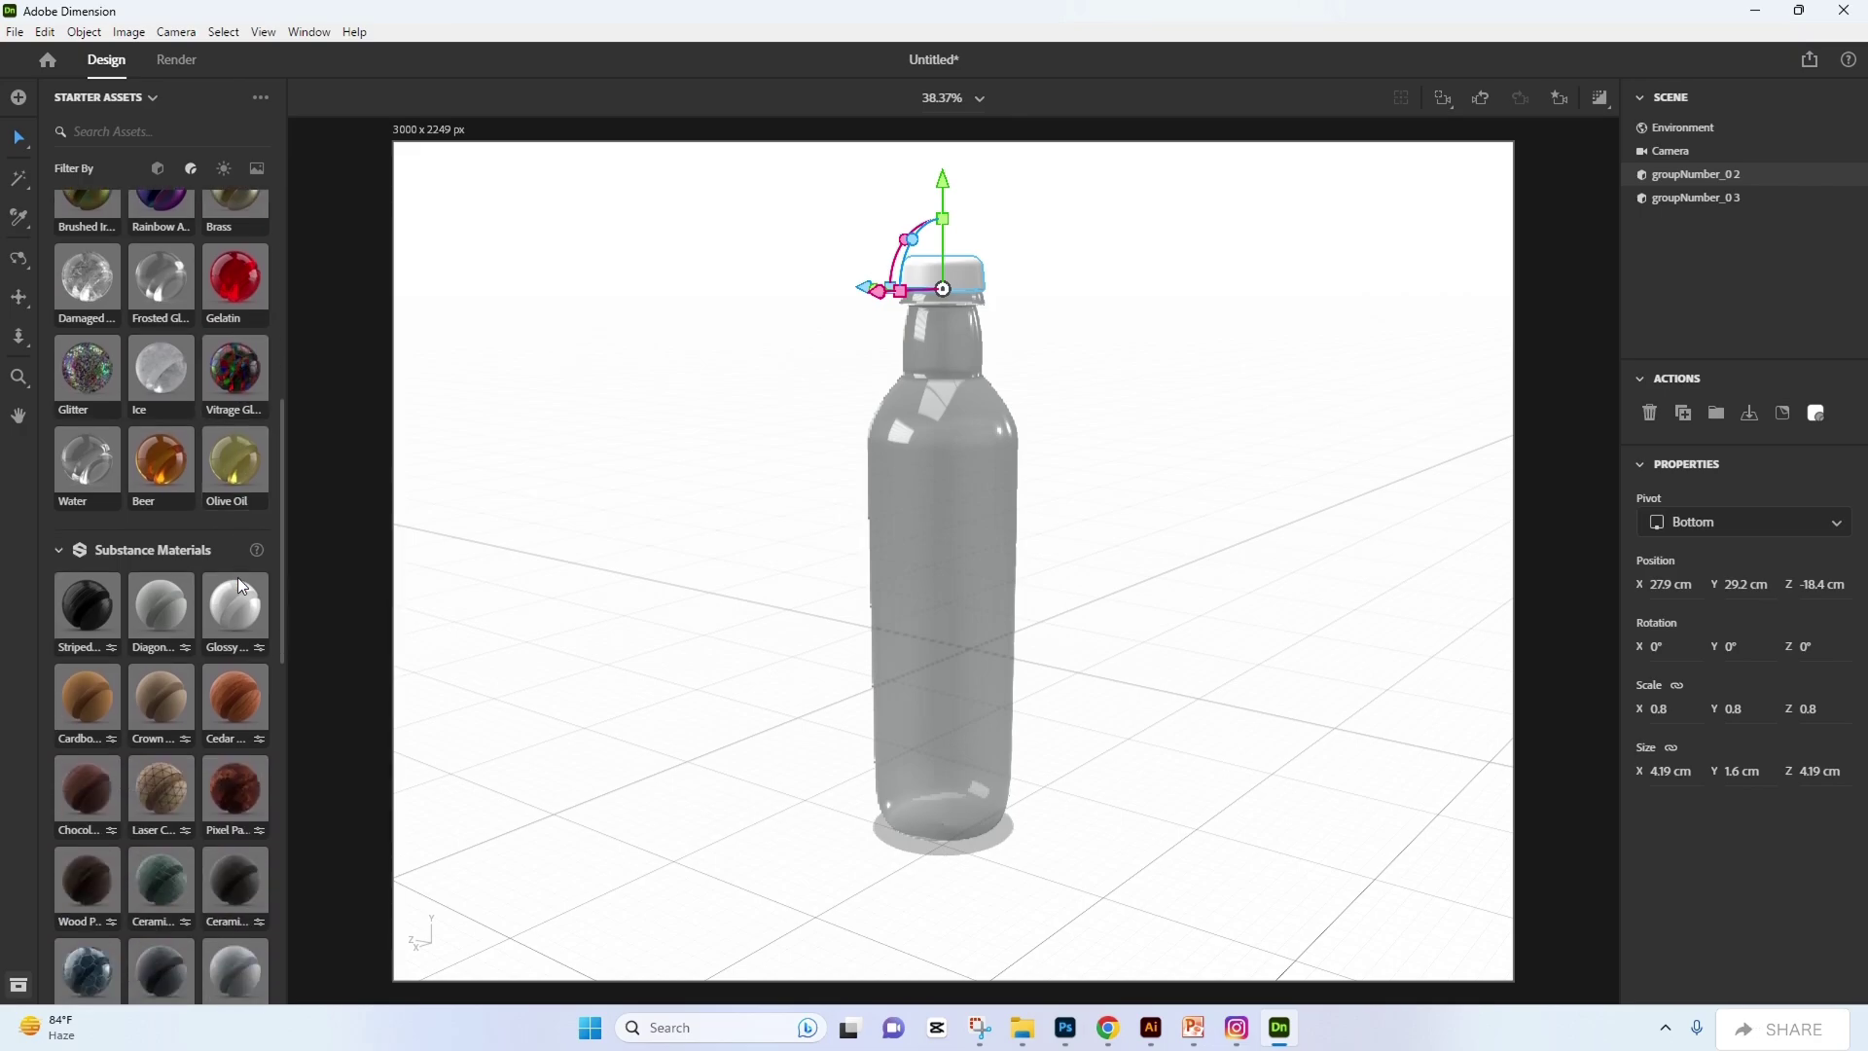
scroll(238, 576, "down", 3)
scroll(238, 576, "down", 2)
scroll(178, 727, "down", 2)
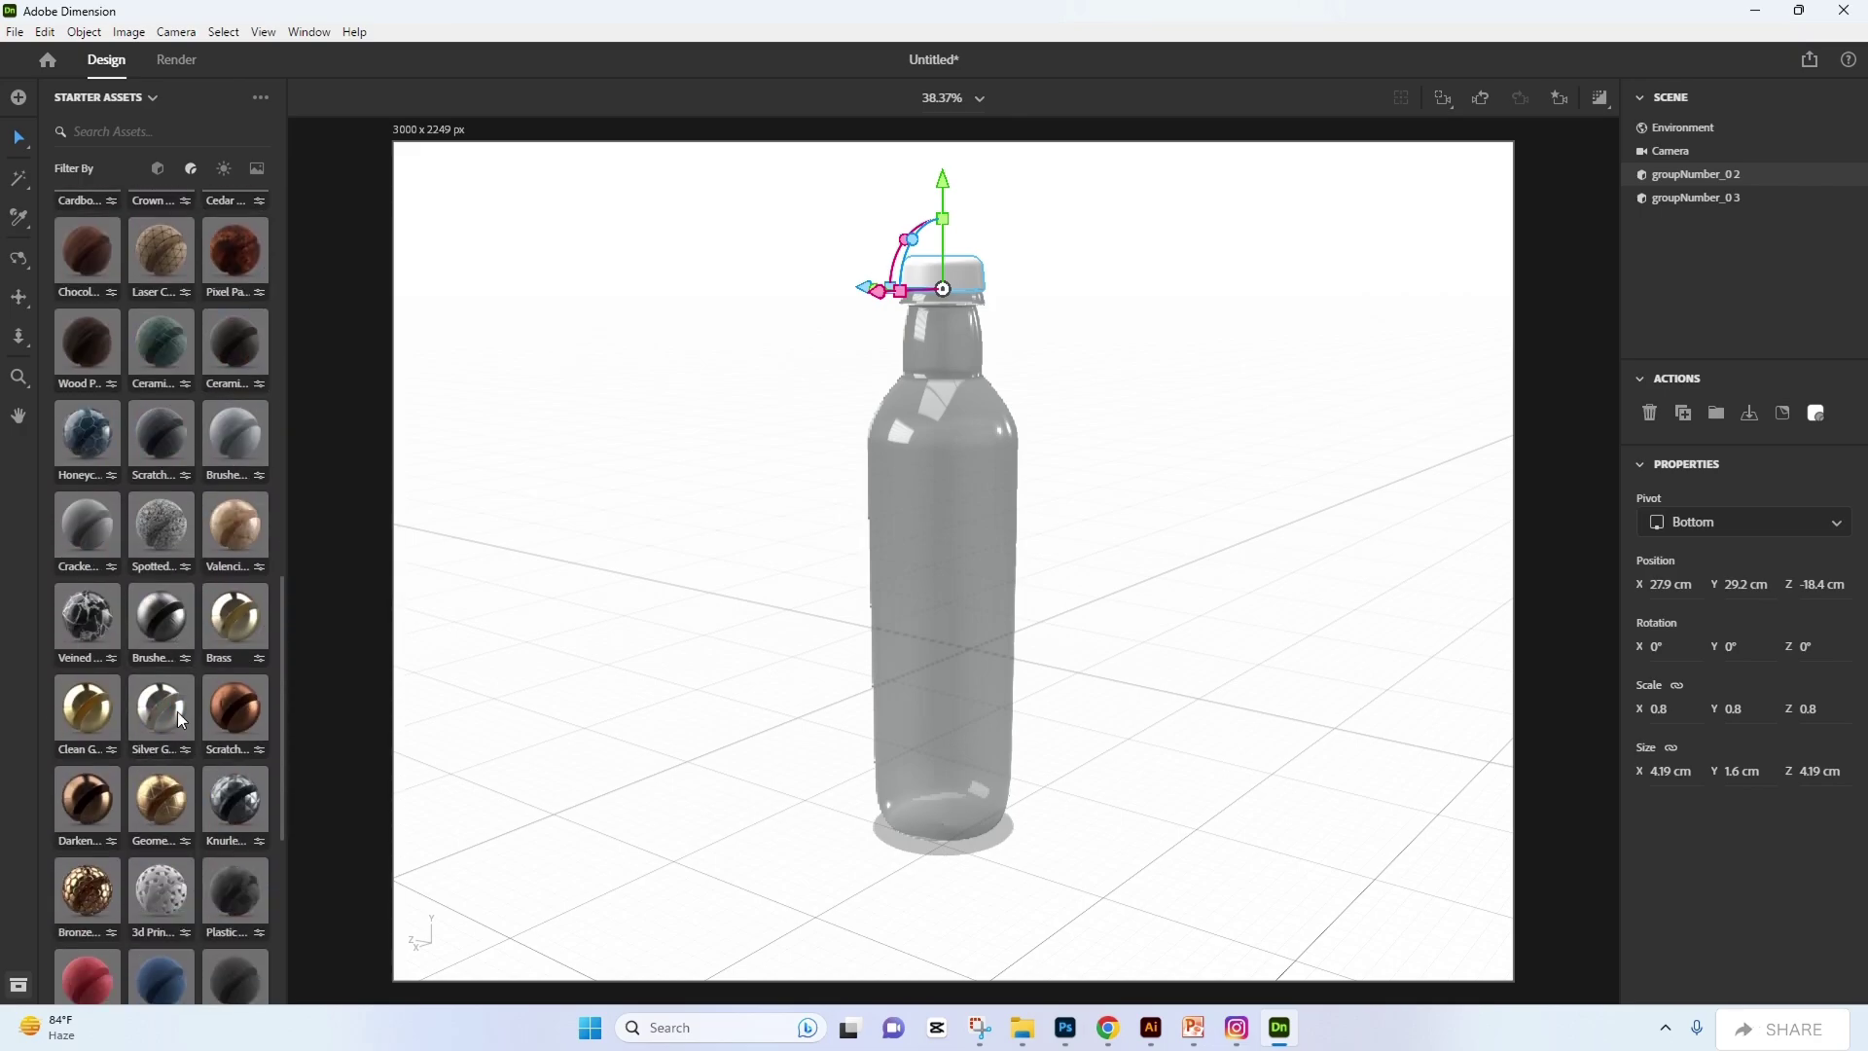
left_click(177, 717)
left_click(970, 592)
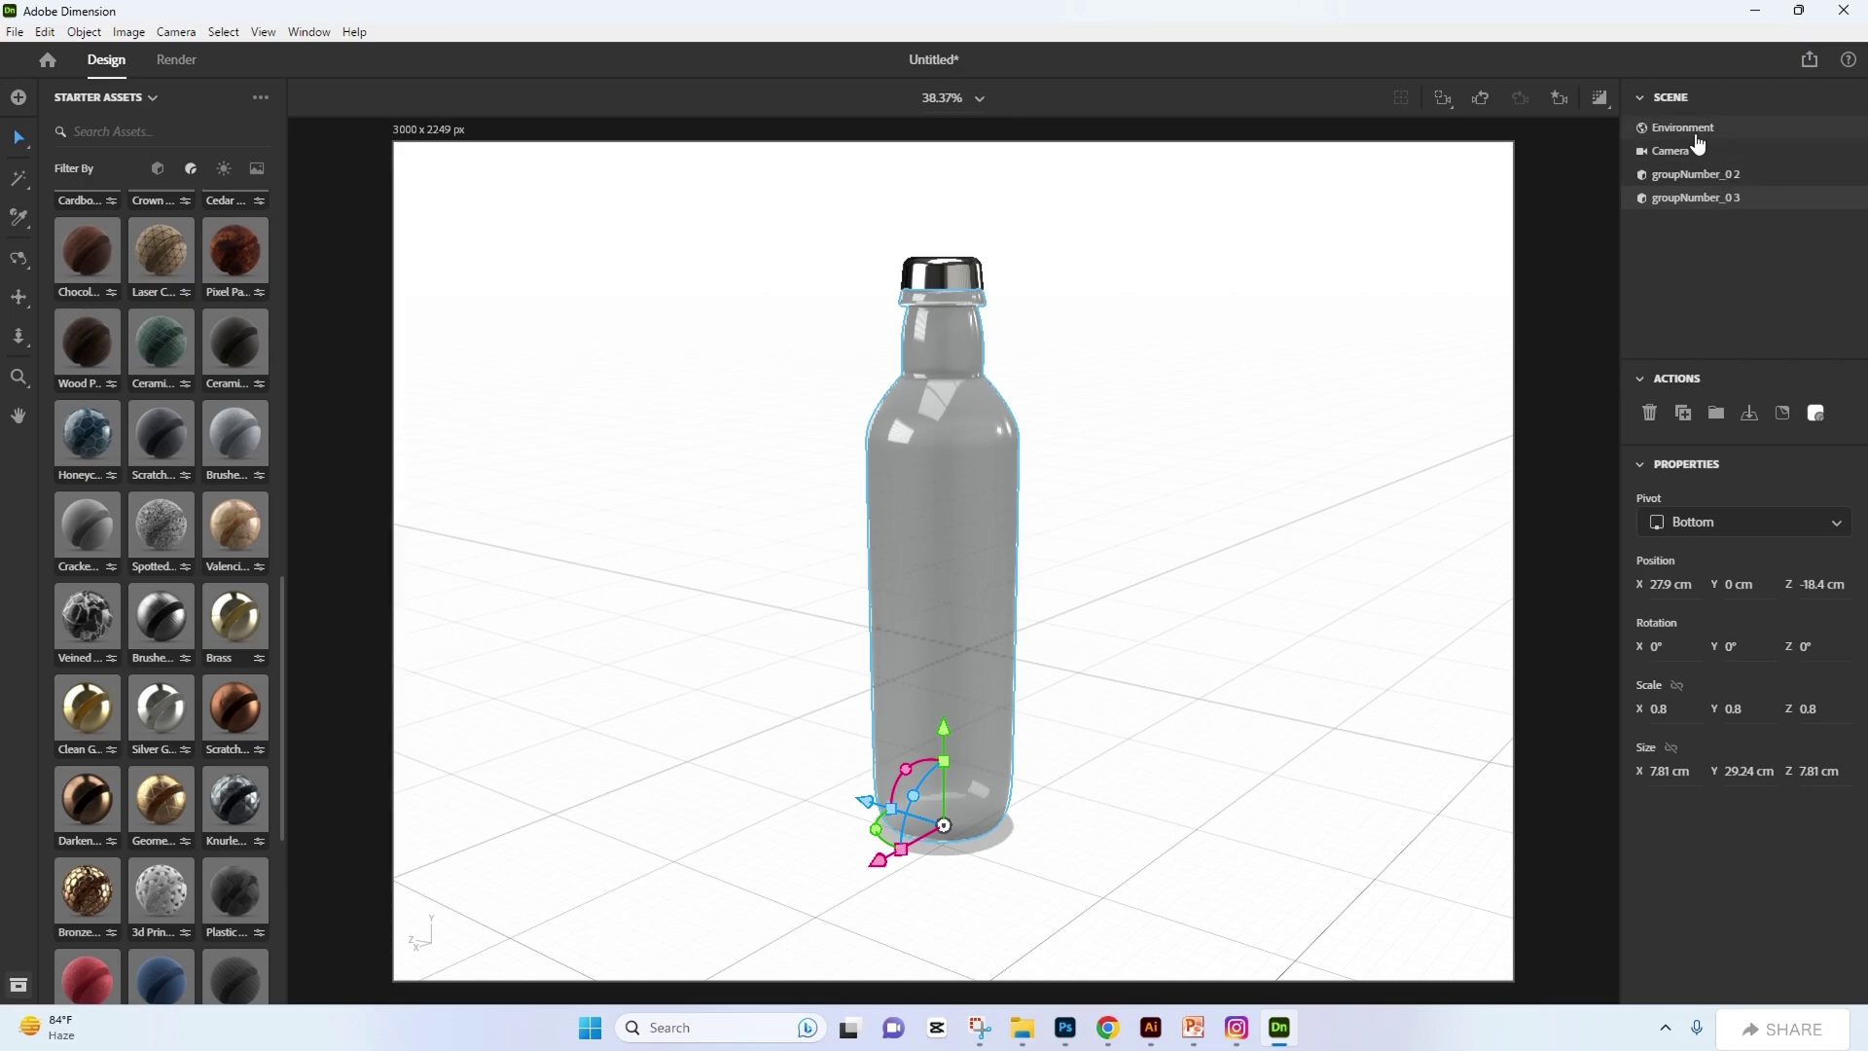
Step: Make the glass slightly metallic, rough and glowing, and group the bottle with its cap
left_click(1819, 413)
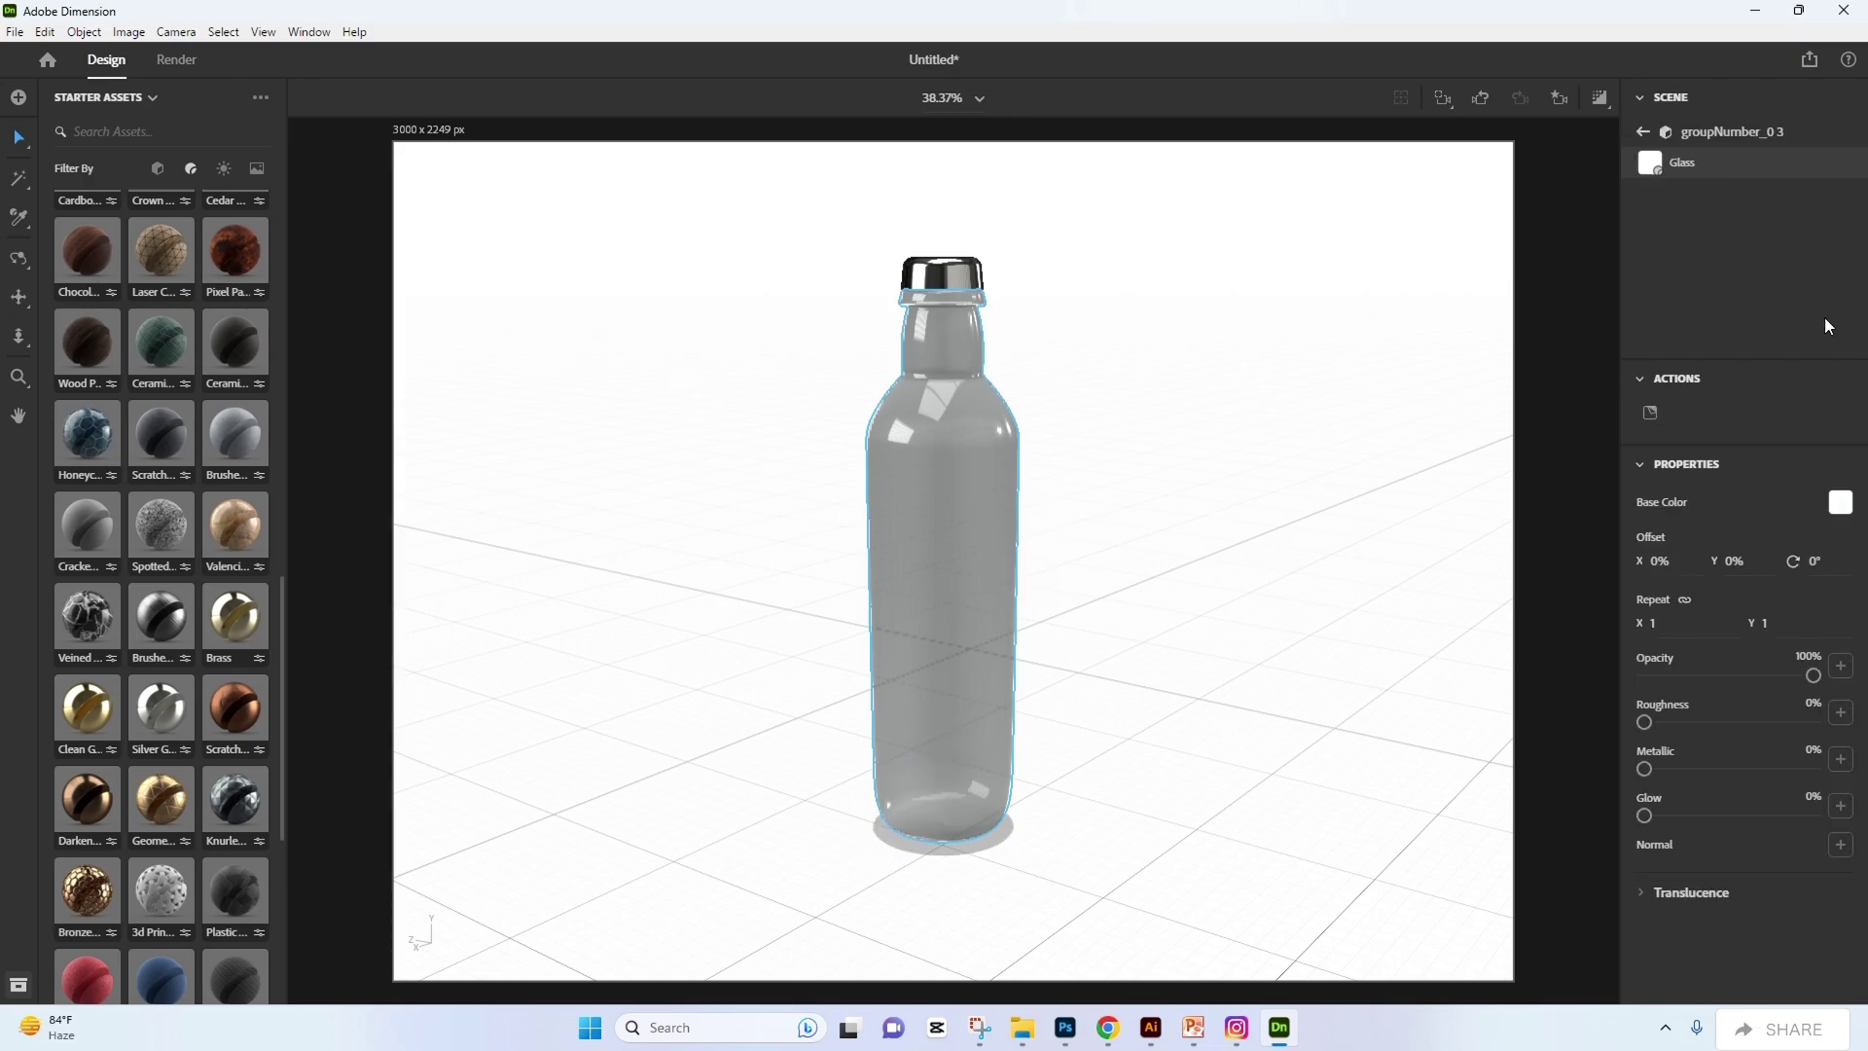
mouse_move(1646, 816)
left_mouse_down()
mouse_move(1683, 817)
mouse_move(1702, 769)
mouse_move(1752, 769)
left_mouse_up()
left_click_drag(1644, 722, 1651, 722)
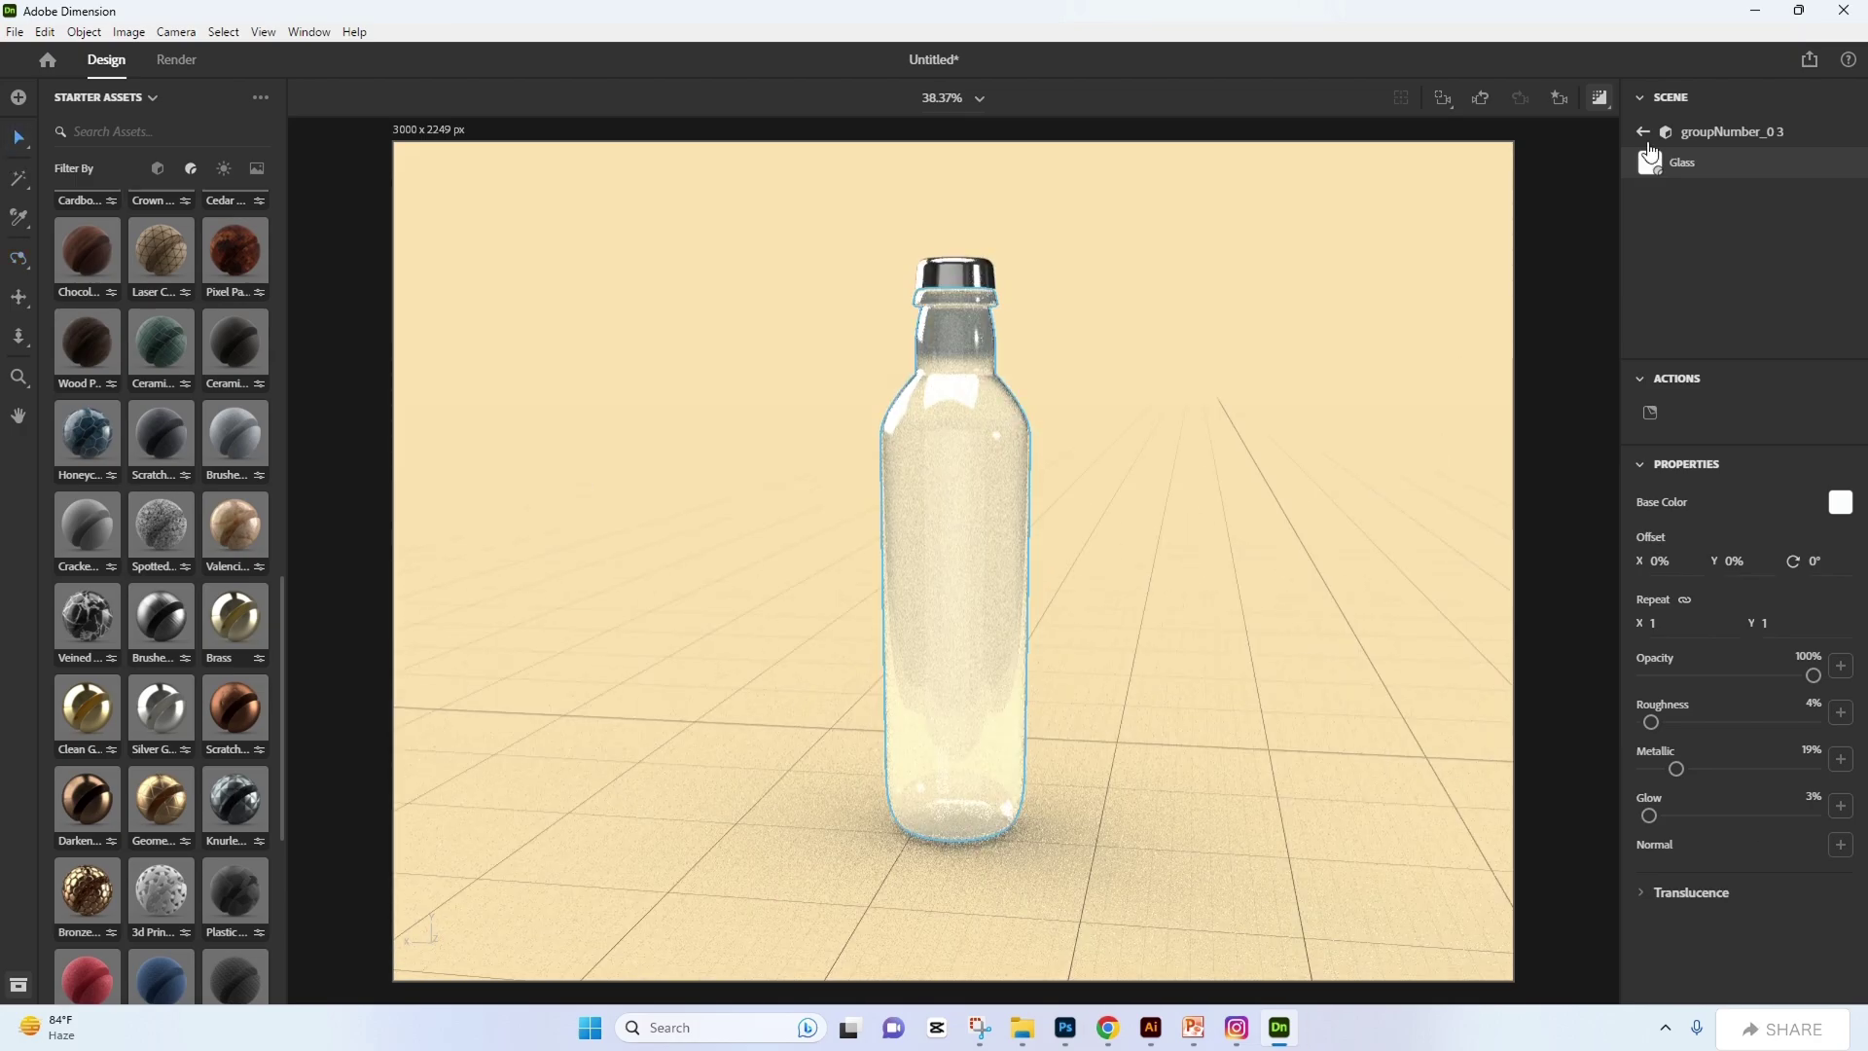
left_click(1647, 138)
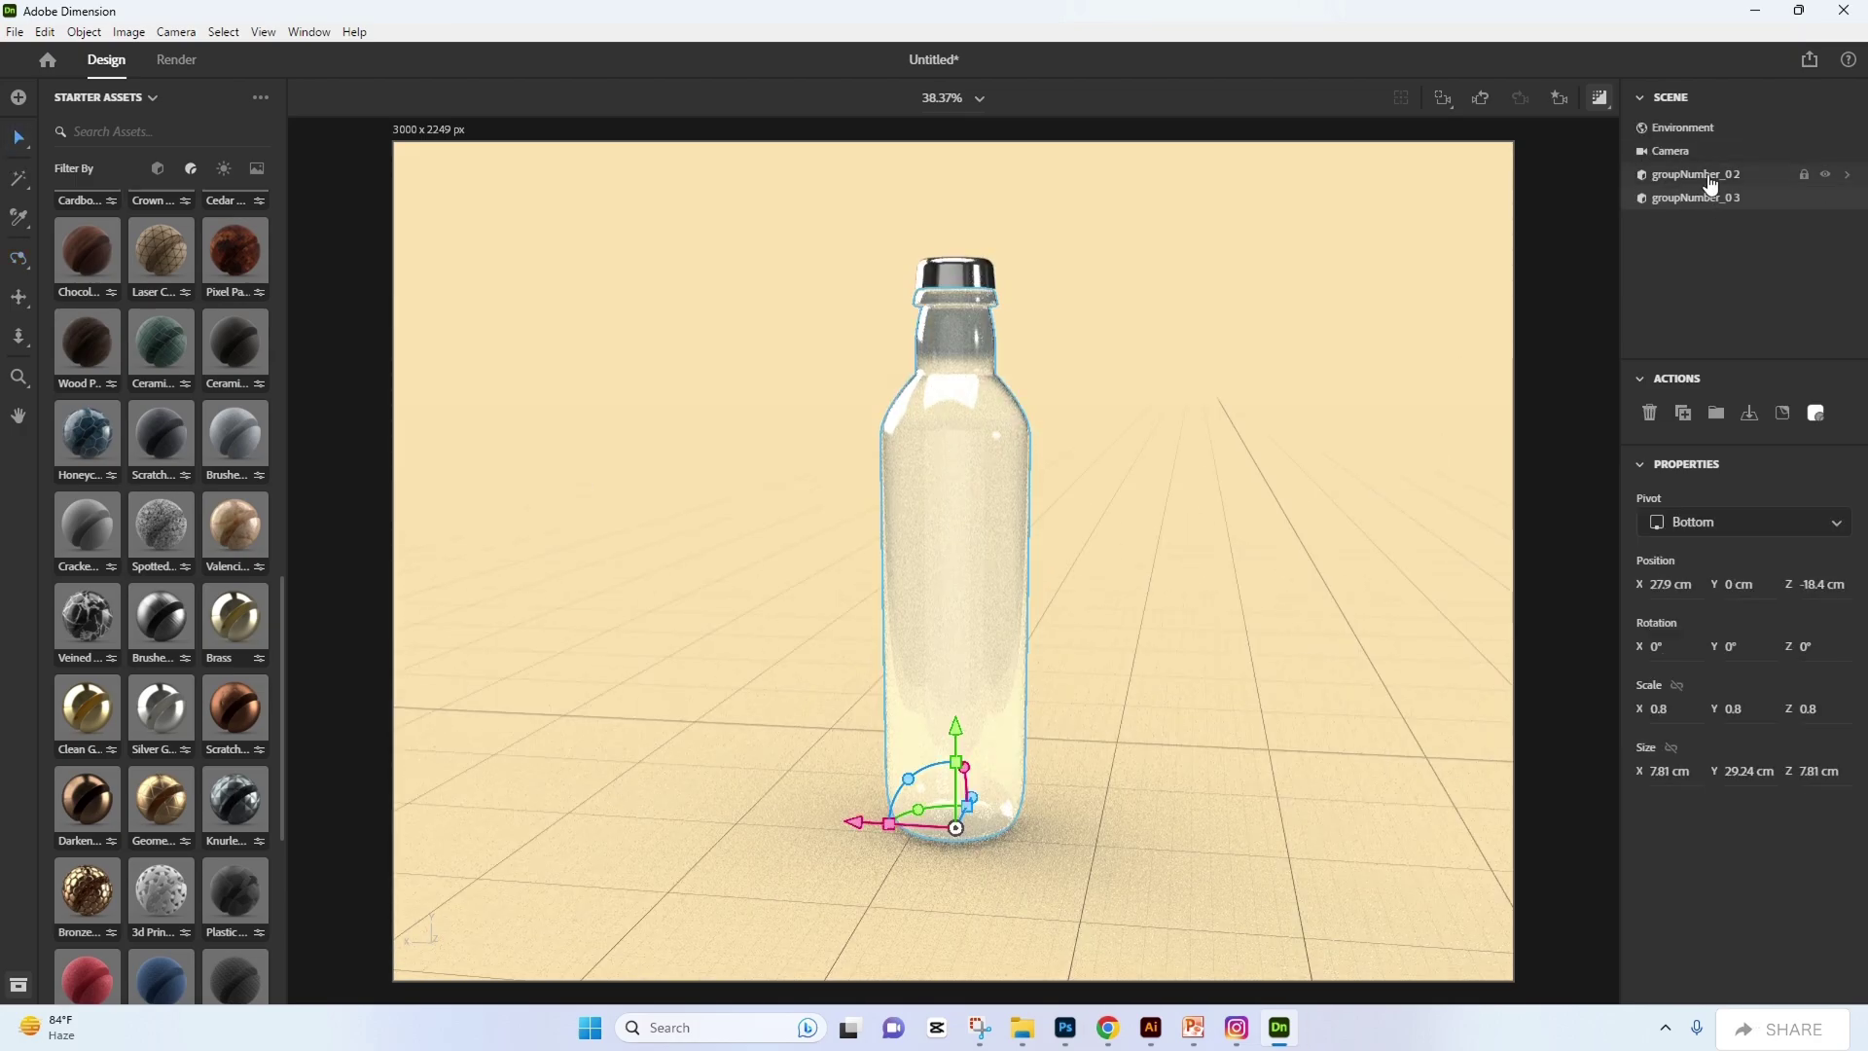
key("ctrl+g")
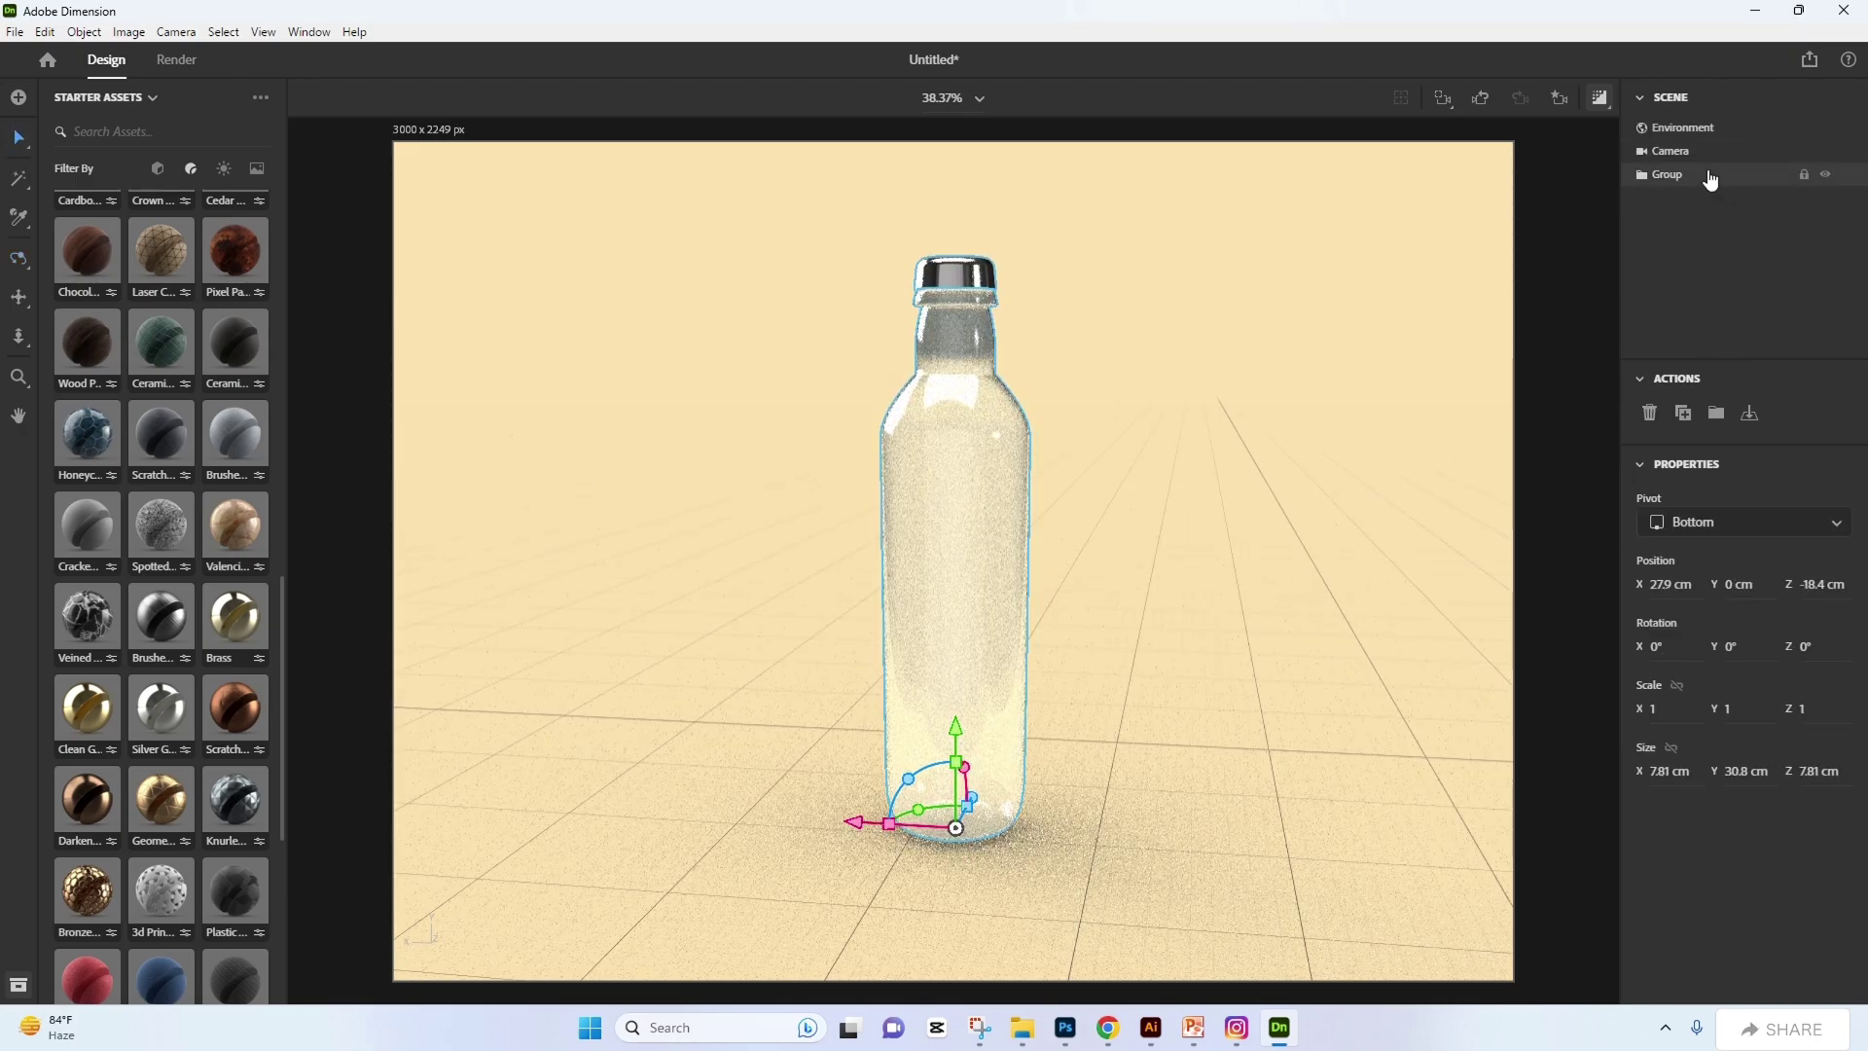
Step: Duplicate the bottle group, place the copy beside and behind the original, and scale it to 0.9
left_click(1683, 414)
left_click_drag(876, 769, 1024, 808)
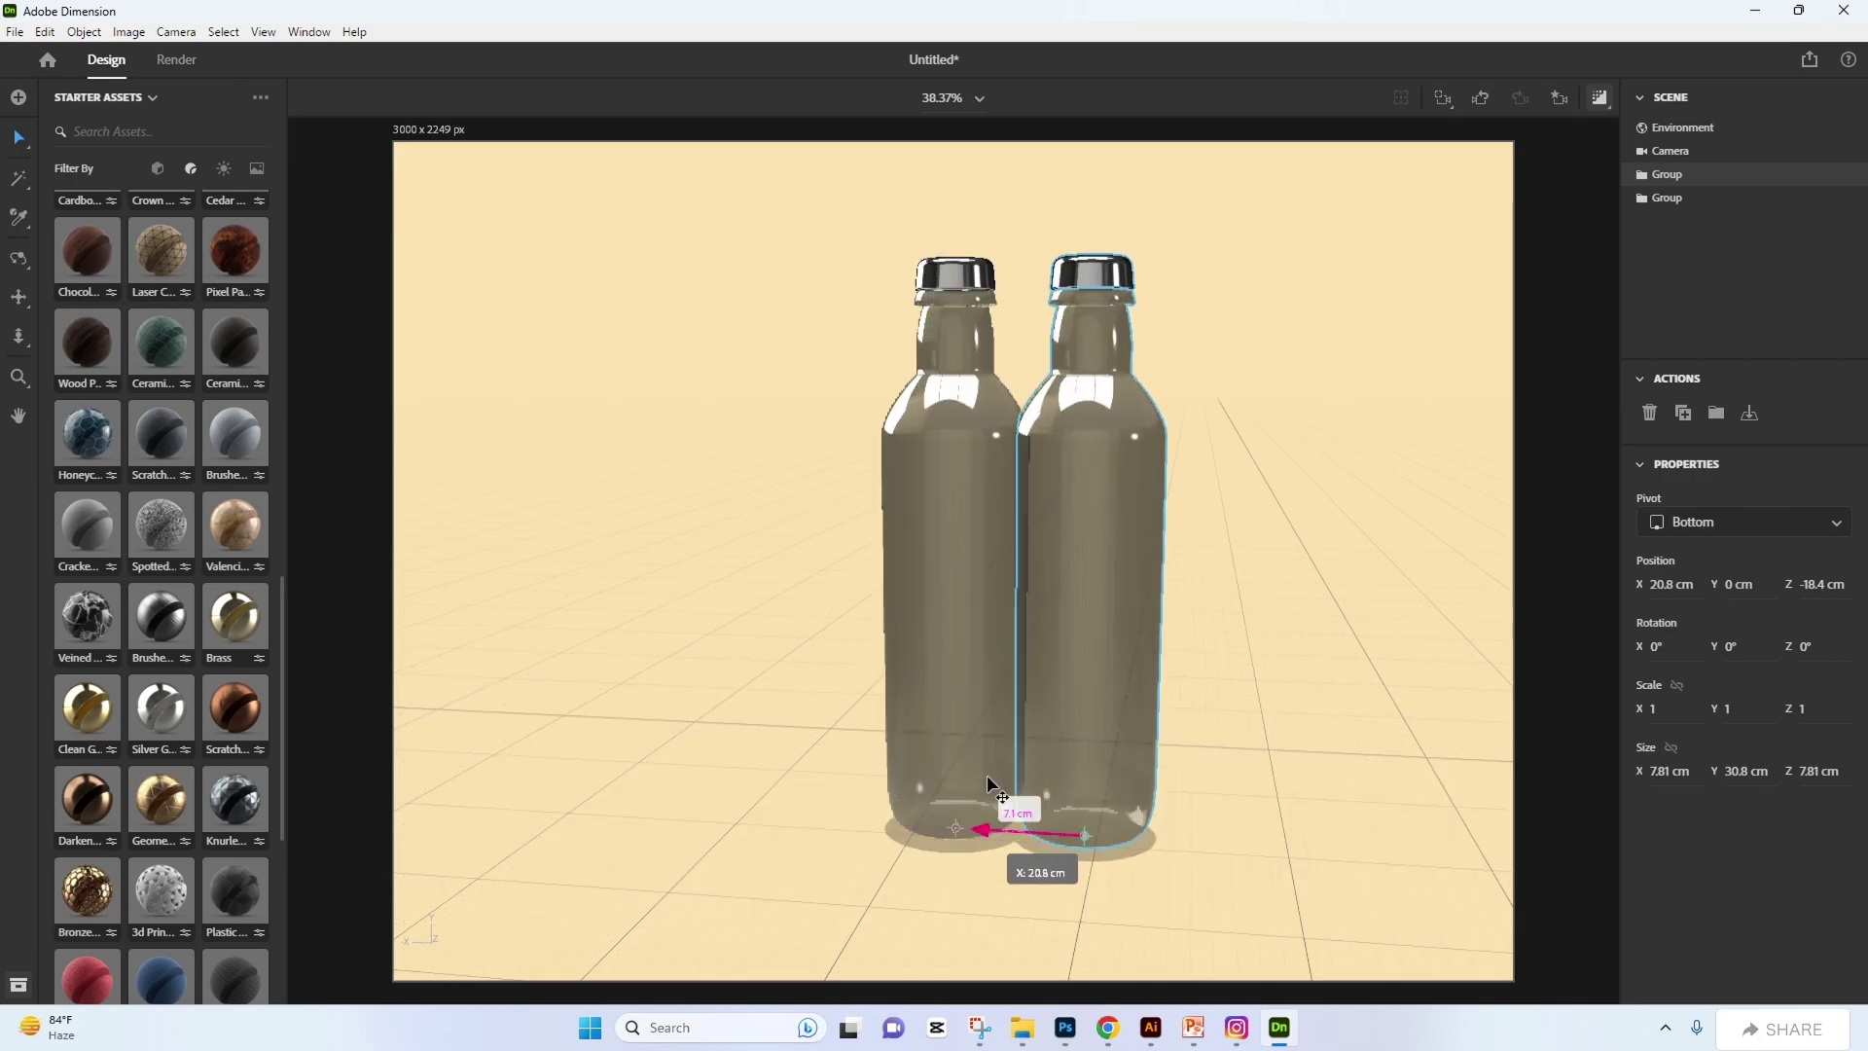
left_click(1676, 685)
double_click(1664, 708)
type("0.9")
key("Return")
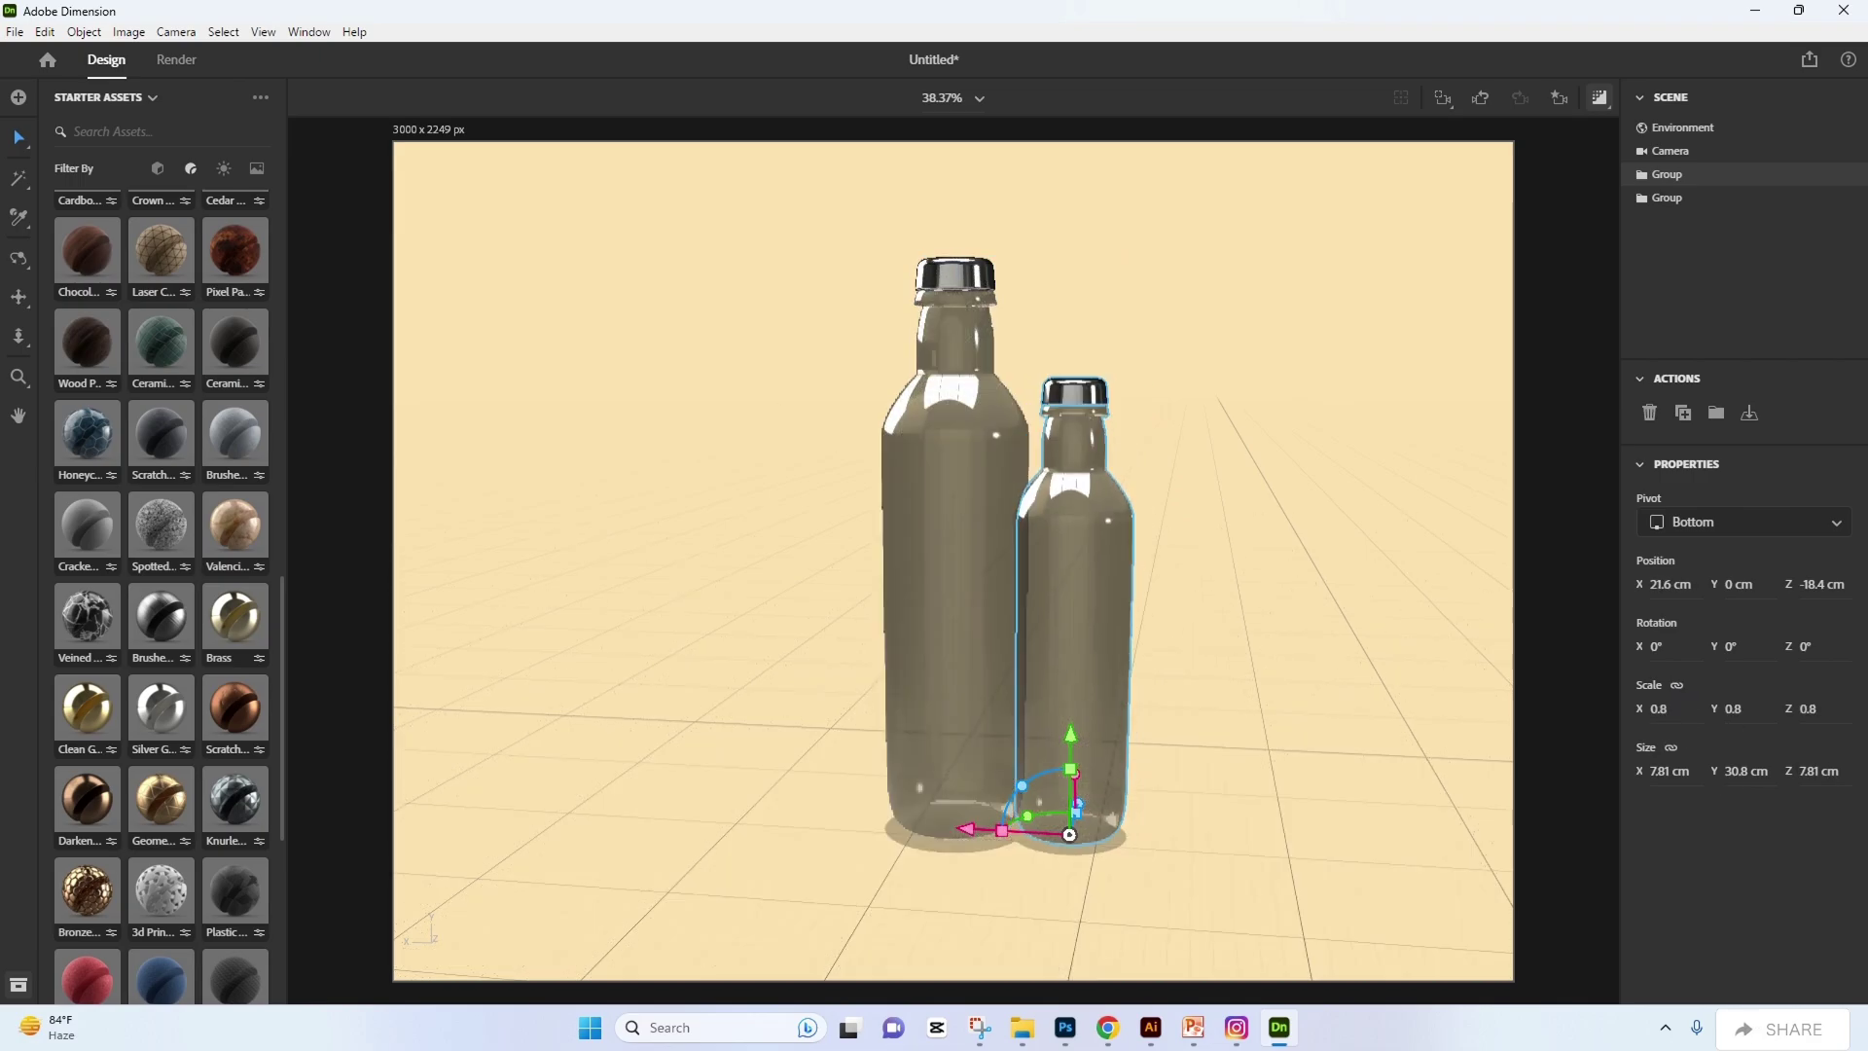
key("ctrl+z")
left_click_drag(1084, 804, 1116, 752)
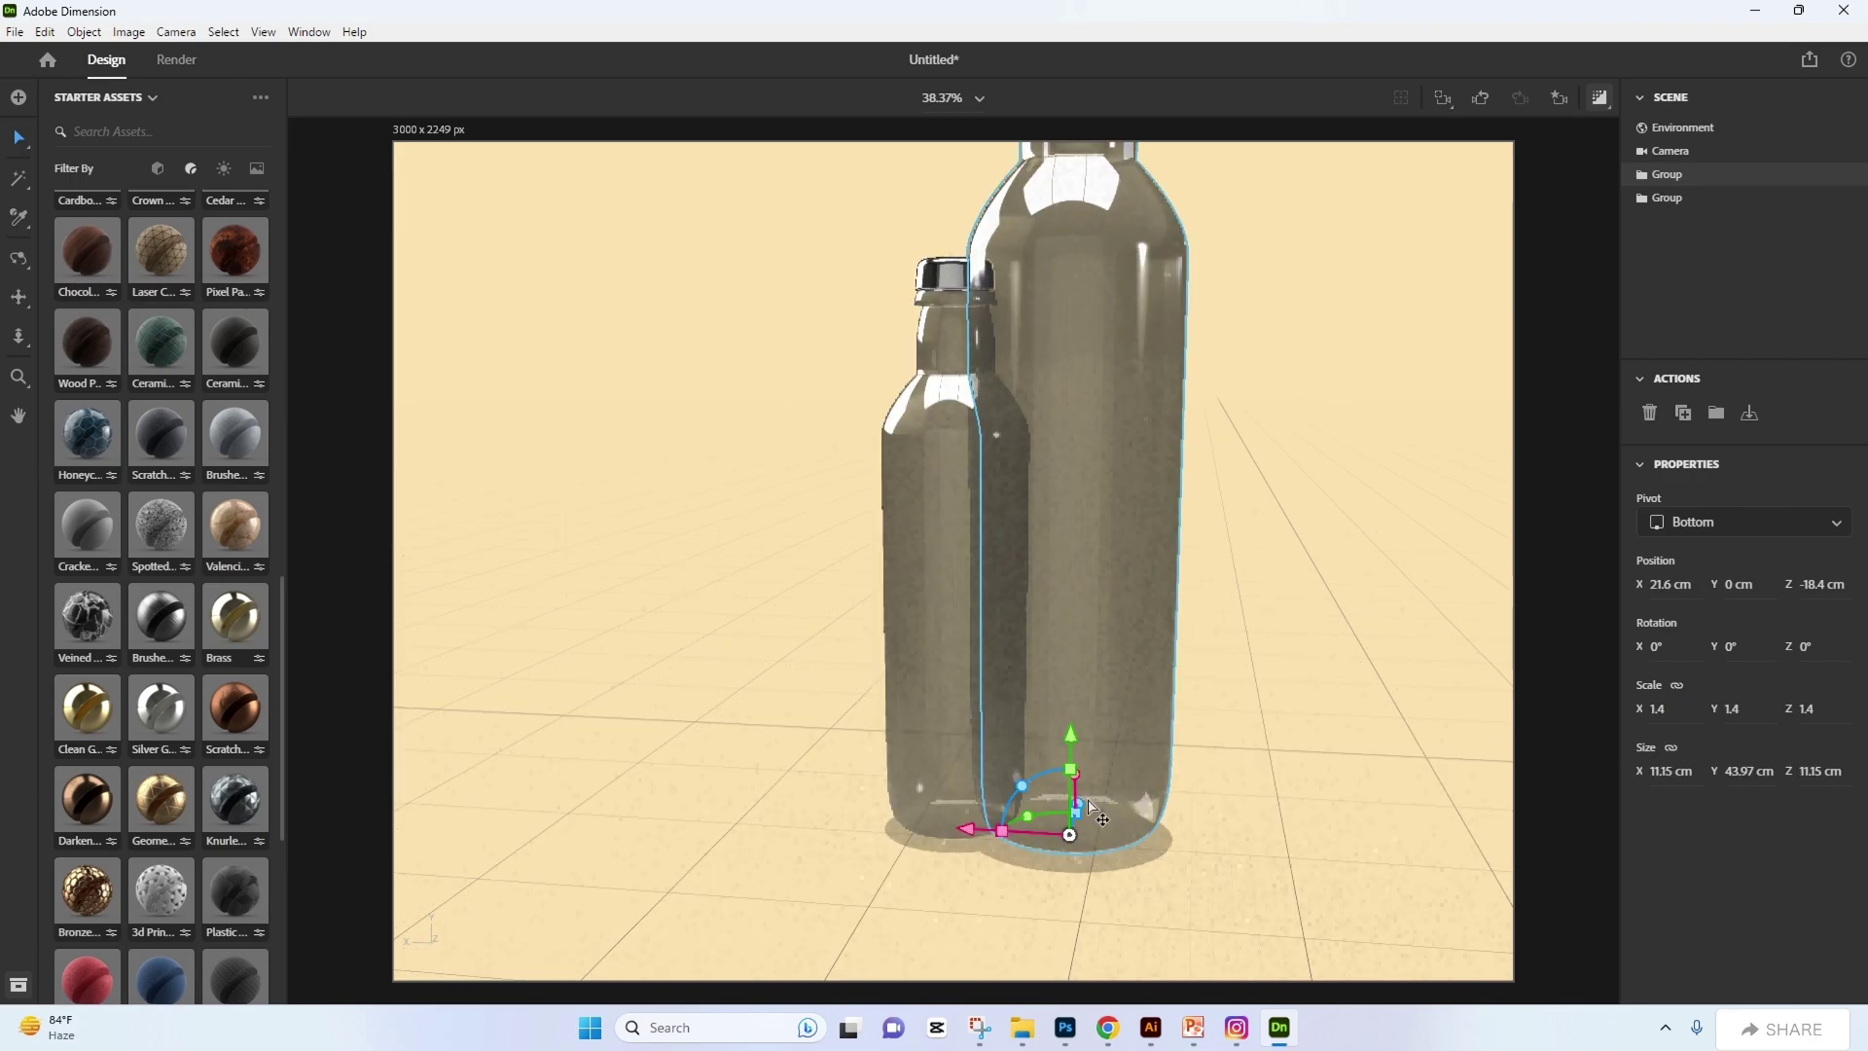
middle_click_drag(1115, 751, 983, 740)
Step: Add an octahedron from the 3D models and lift it beside the bottles
left_click(940, 650)
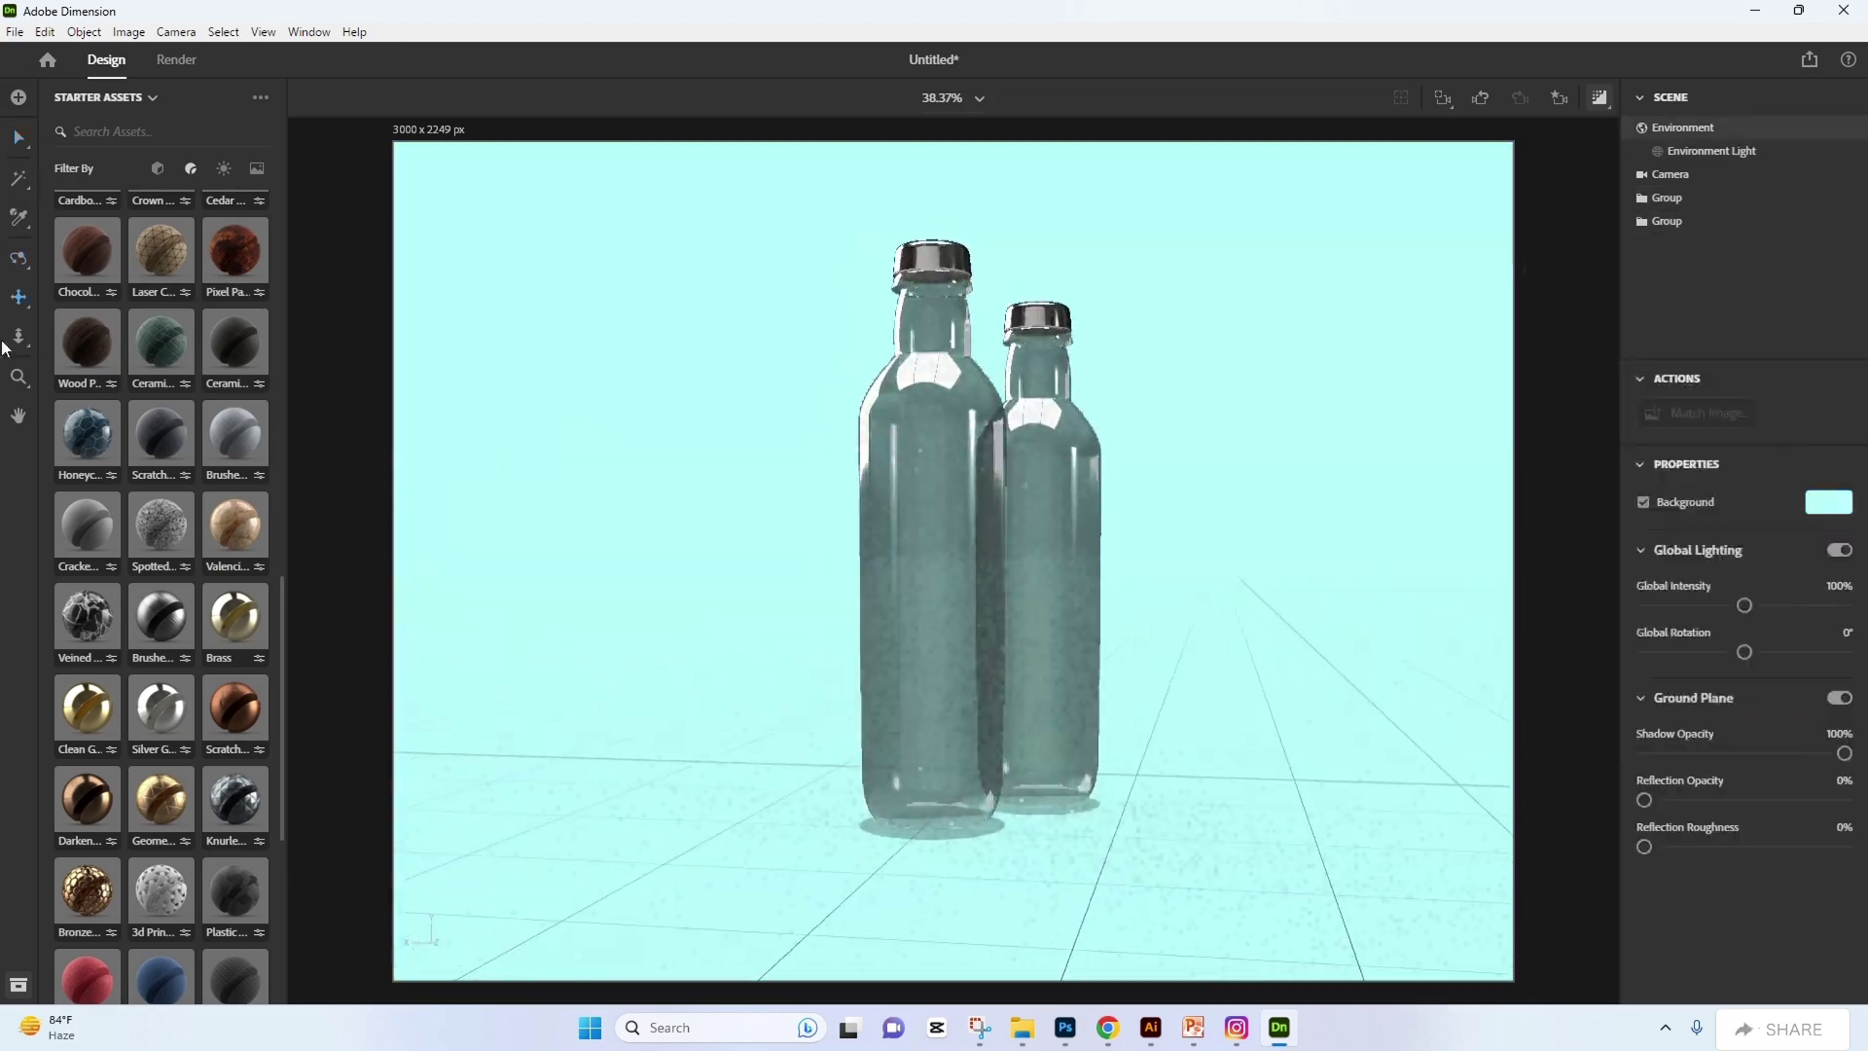
left_click(156, 169)
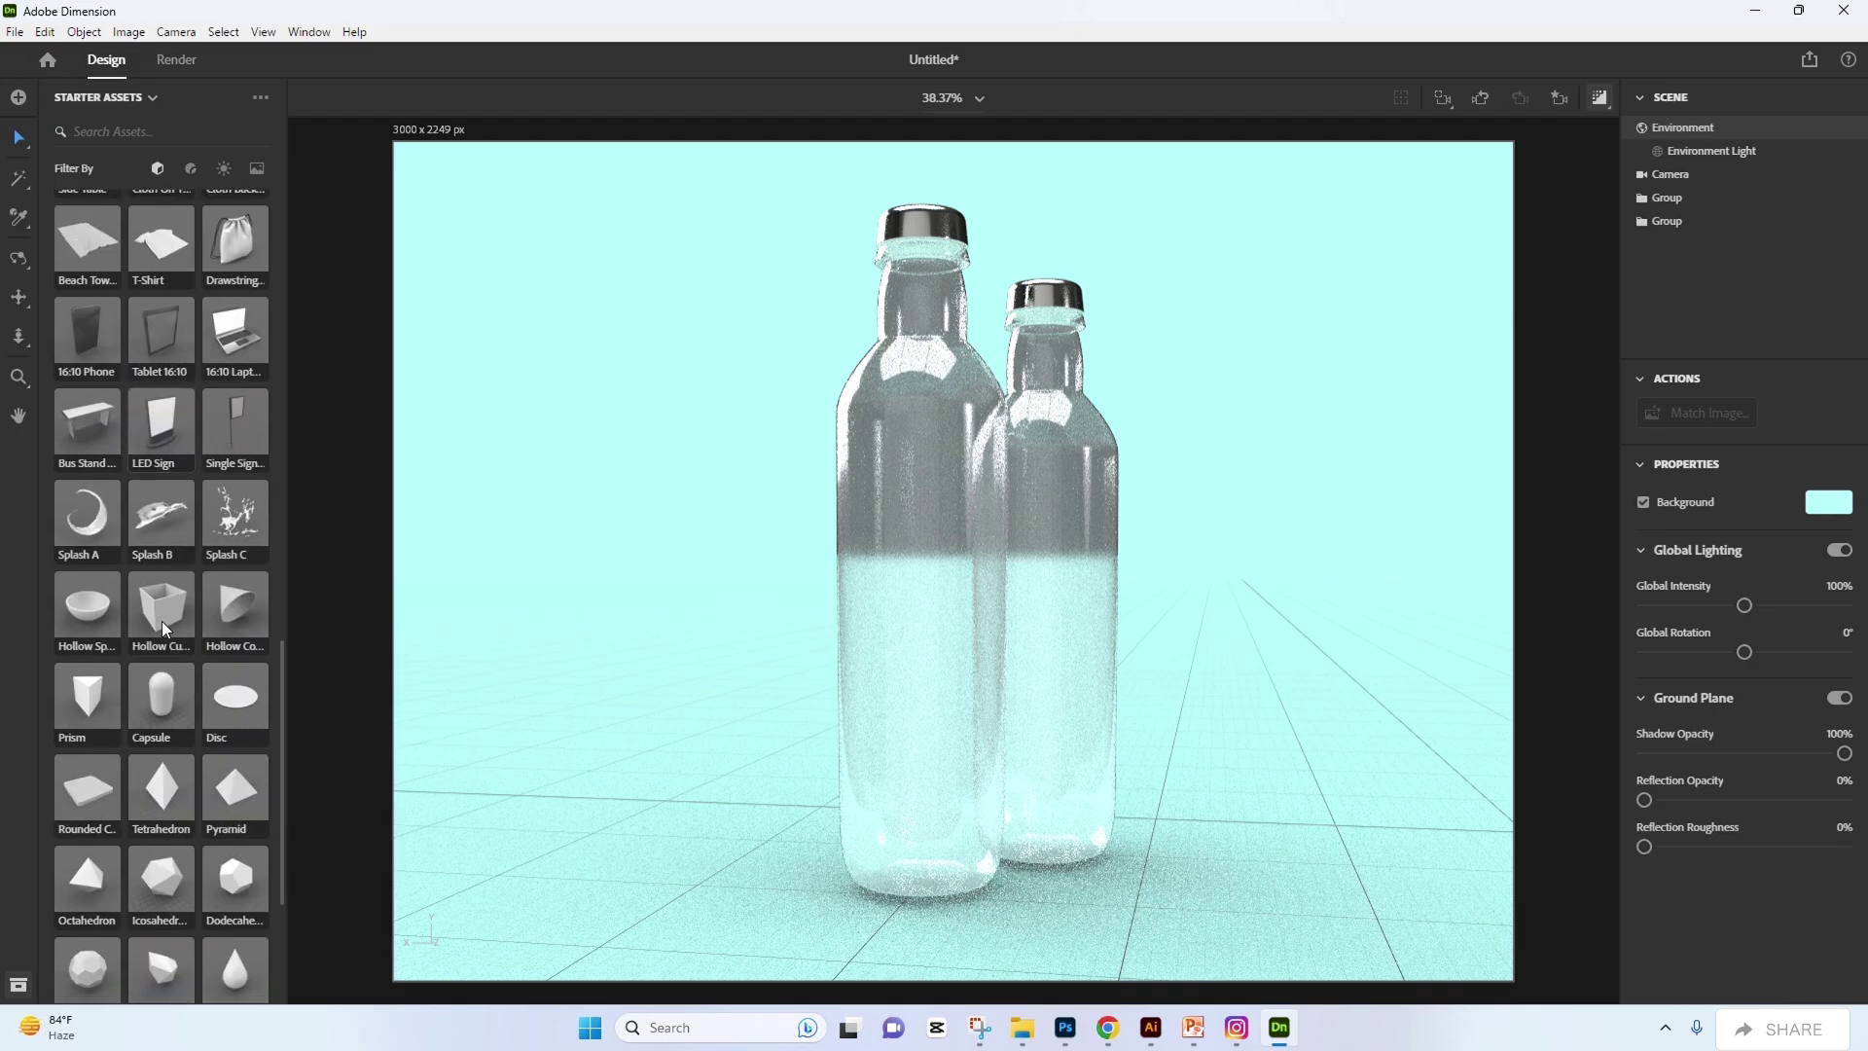
scroll(161, 621, "down", 5)
left_click(86, 589)
mouse_move(1401, 827)
left_mouse_down()
mouse_move(1206, 837)
mouse_move(837, 779)
left_mouse_up()
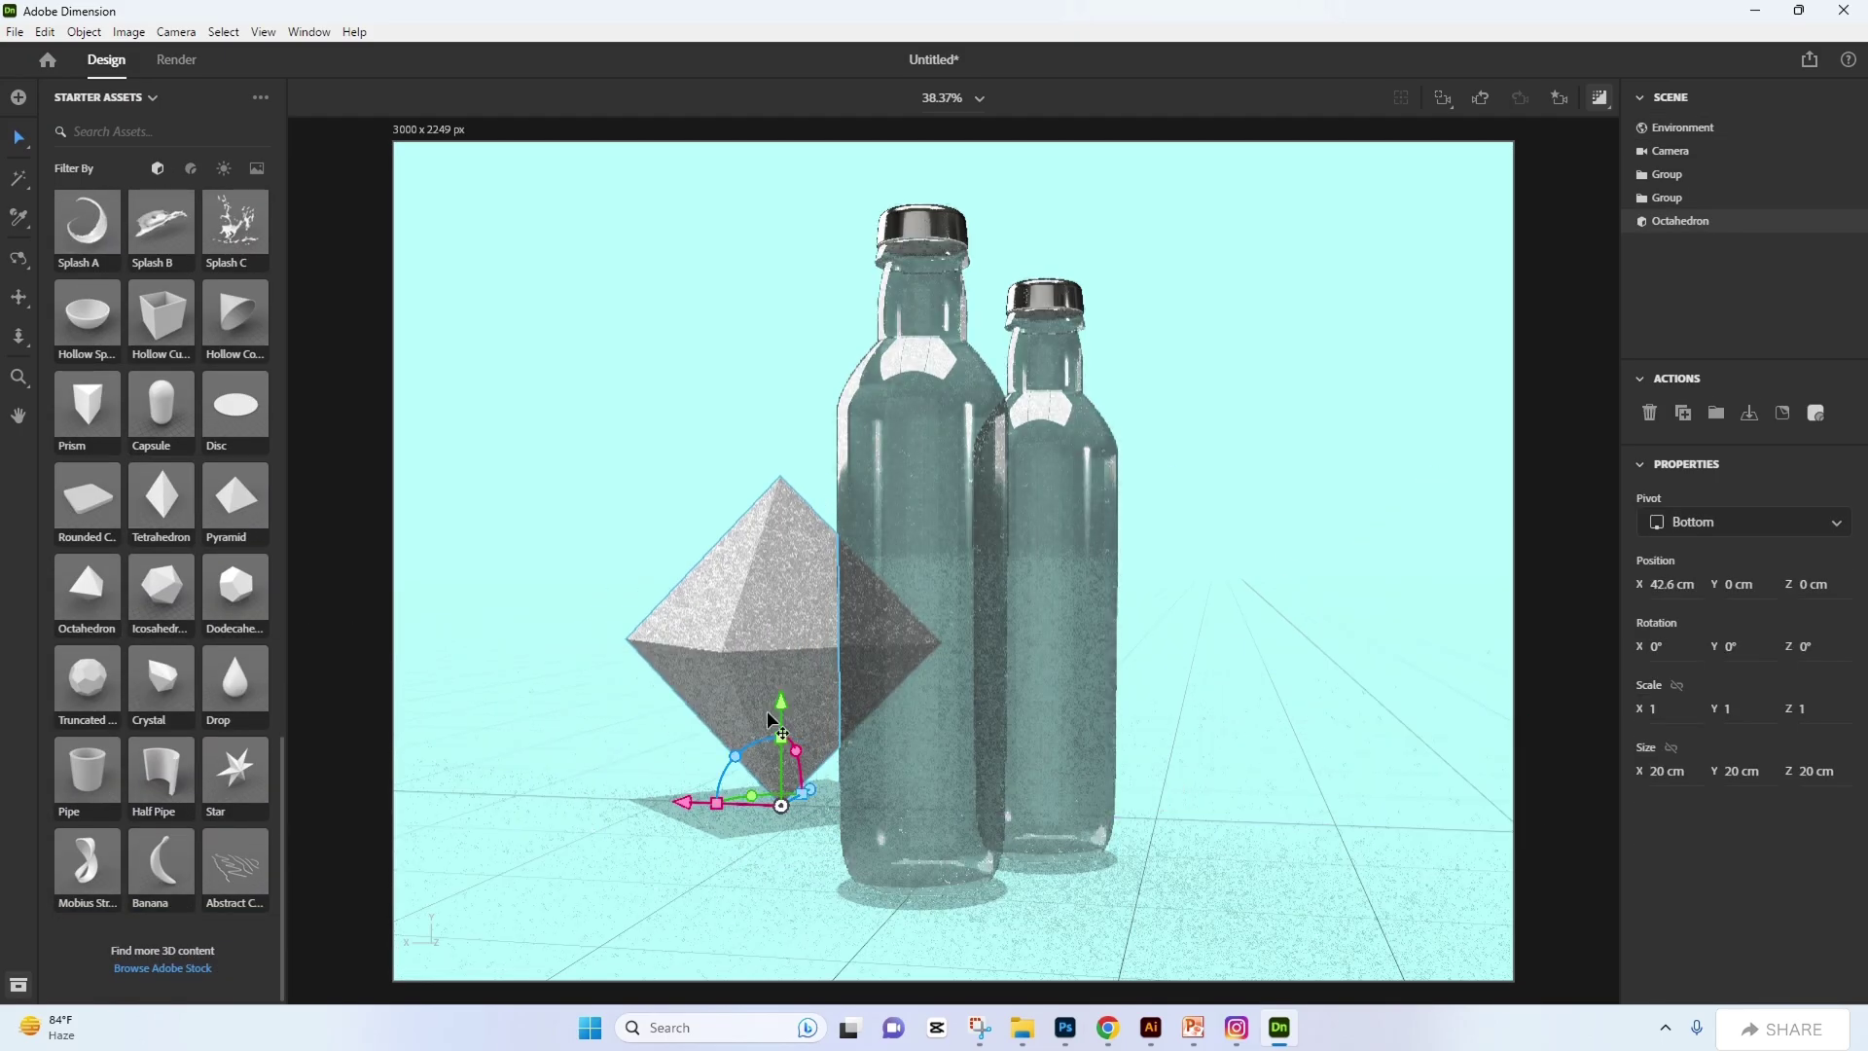
left_click_drag(725, 730, 729, 545)
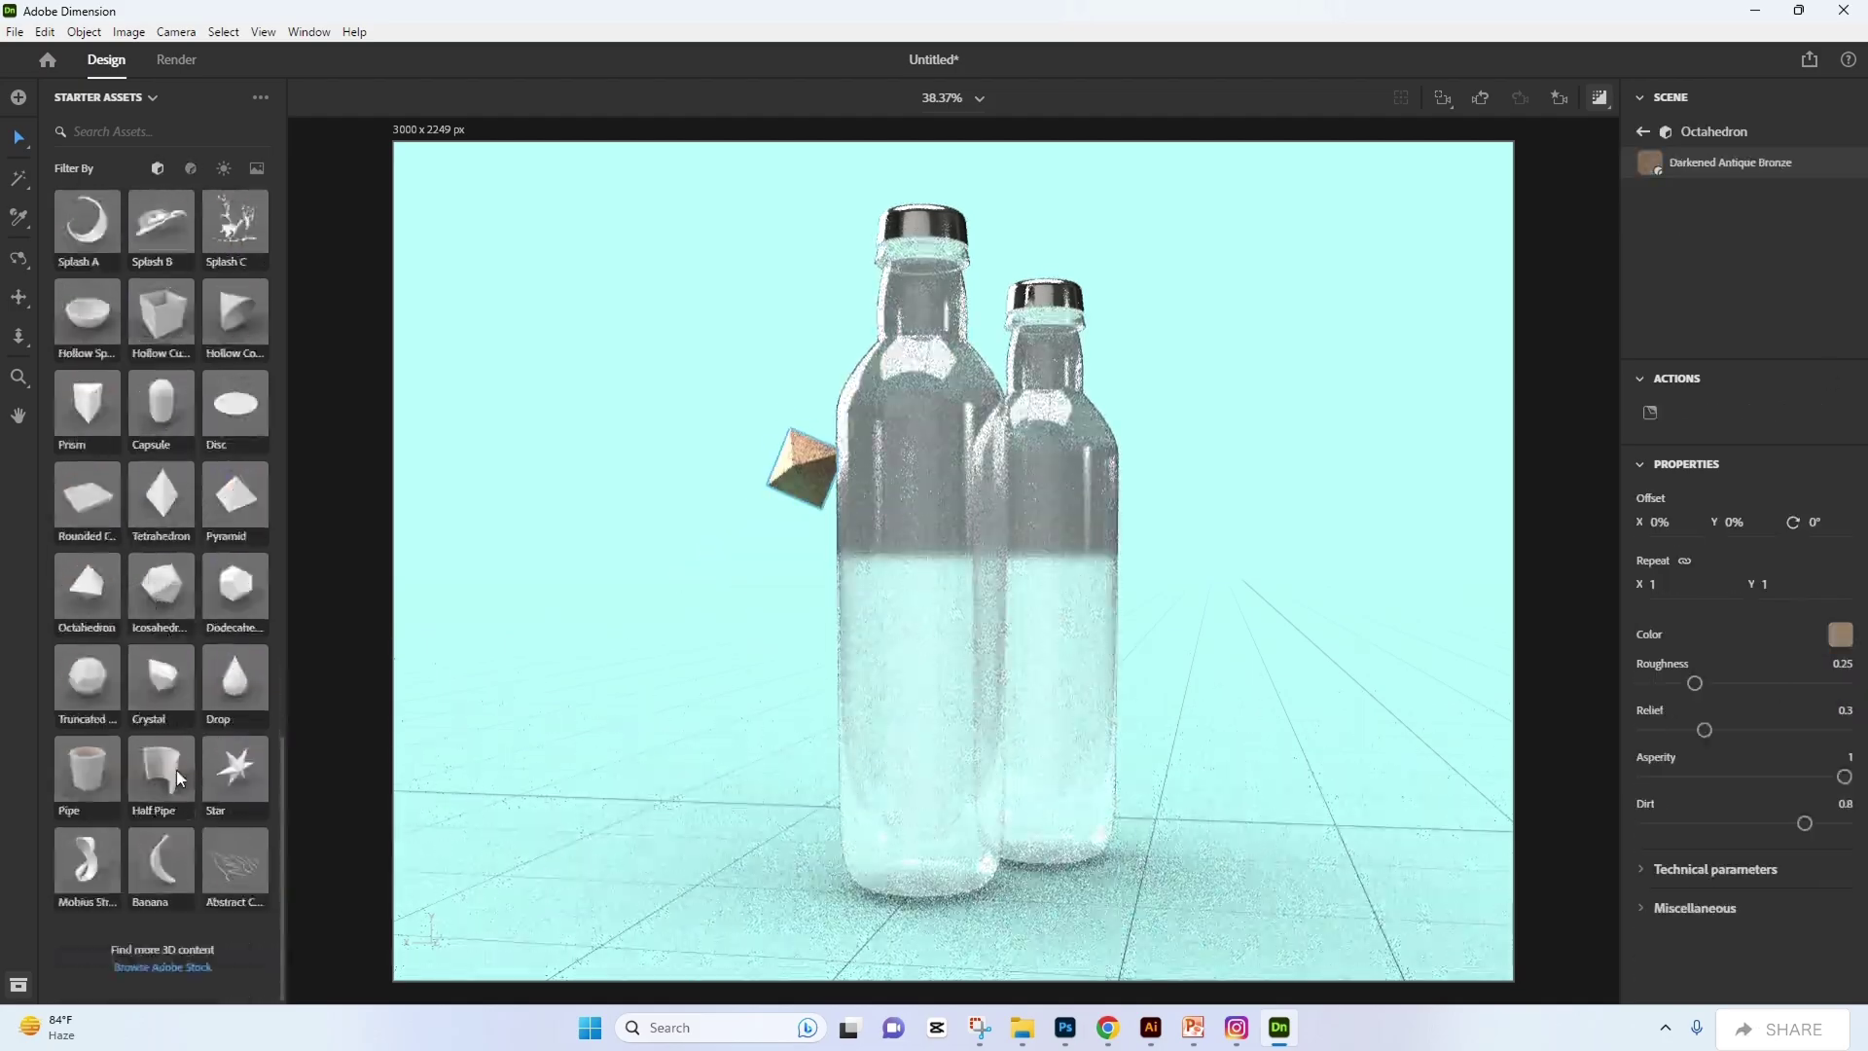
Step: Add a Möbius strip, place a second octahedron right of the bottles, and make the strip teal
left_click(86, 861)
left_click_drag(802, 467, 1148, 312, "alt")
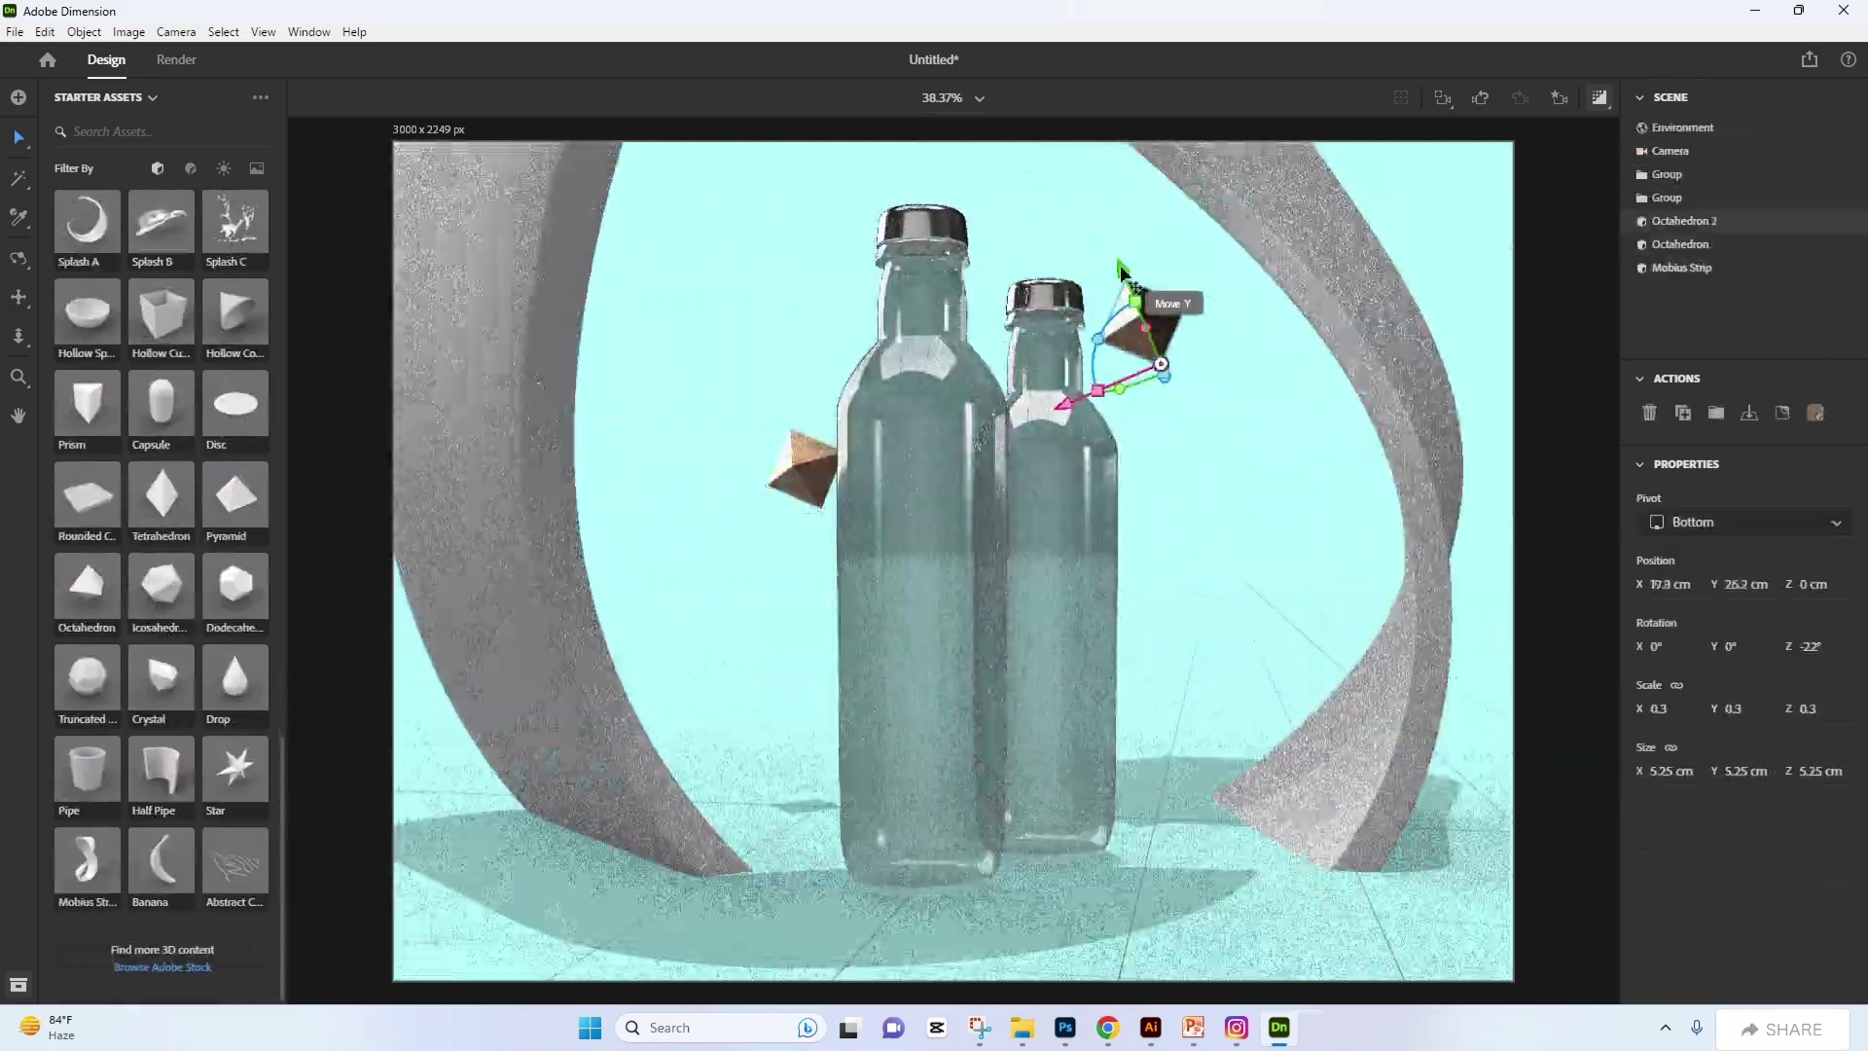
left_click(191, 168)
left_click_drag(1189, 375, 1173, 540)
Step: Orbit and dolly the camera to frame the bottles, octahedra and Möbius strip
left_click(1561, 149)
key("1")
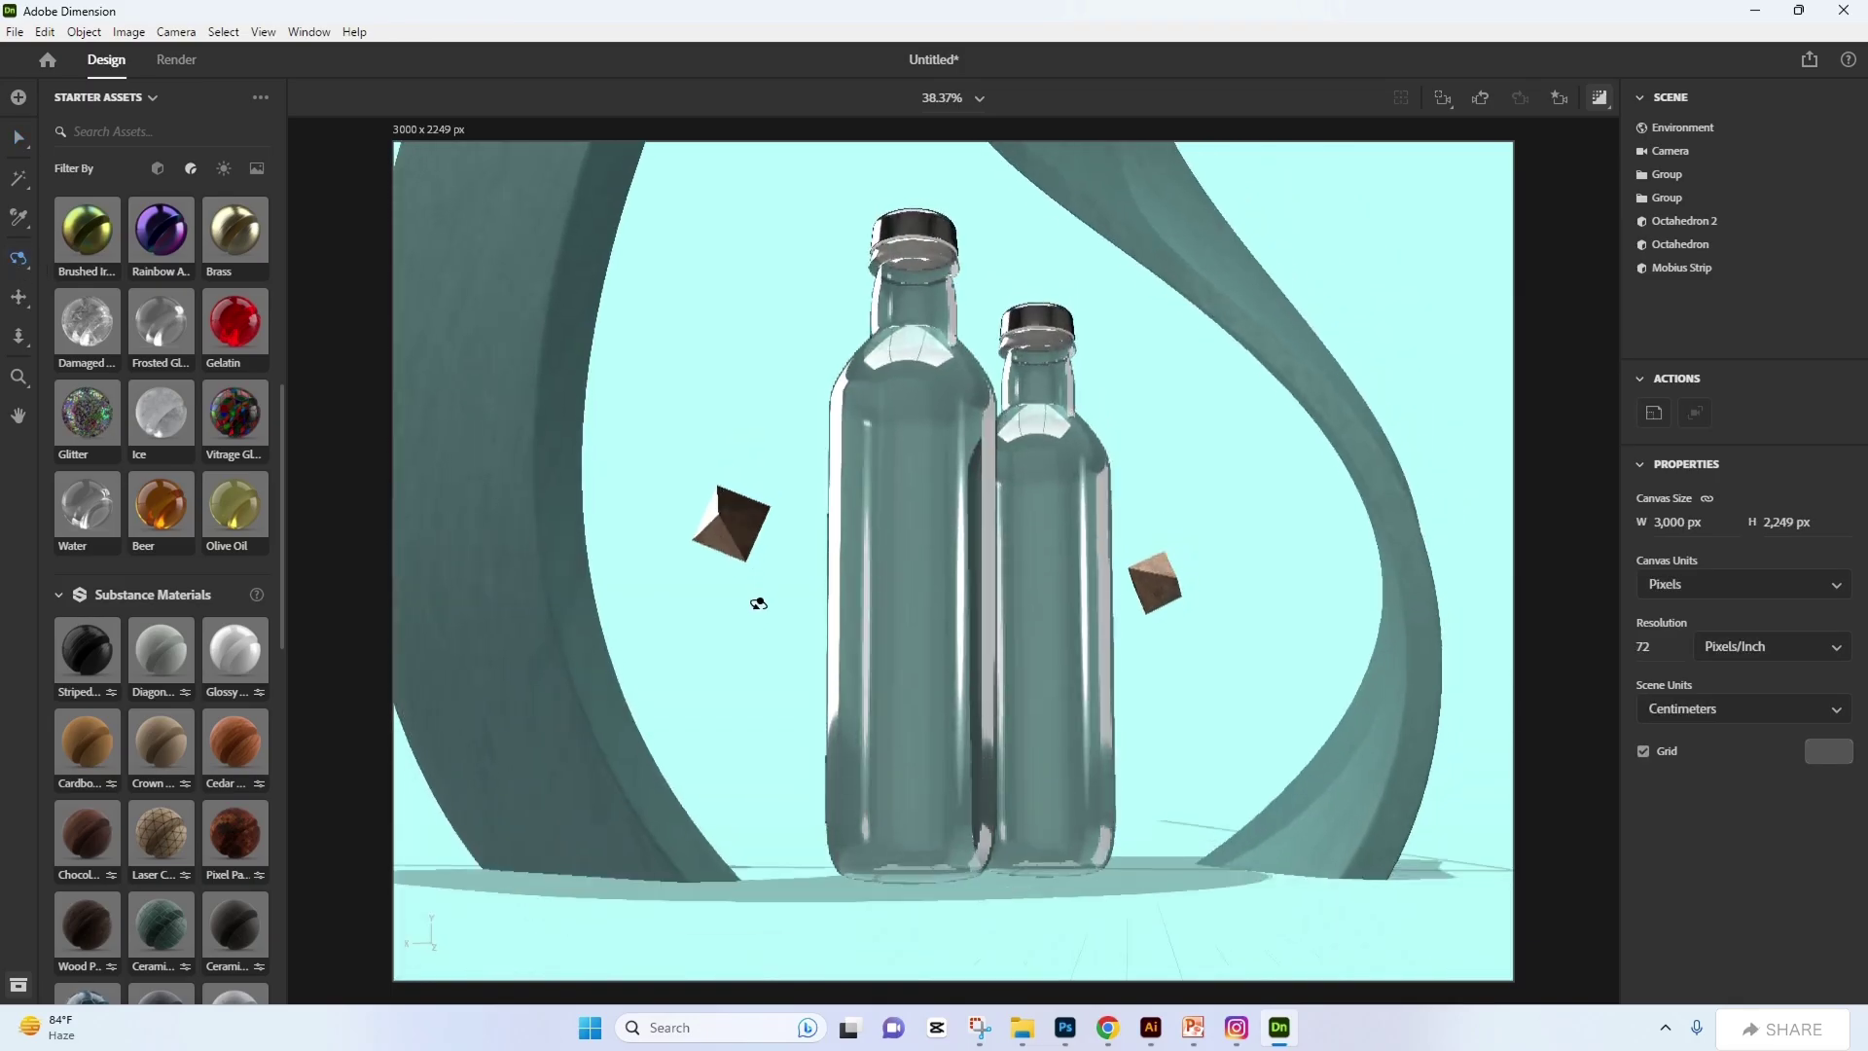
mouse_move(755, 605)
left_mouse_down()
mouse_move(717, 602)
mouse_move(765, 612)
left_mouse_up()
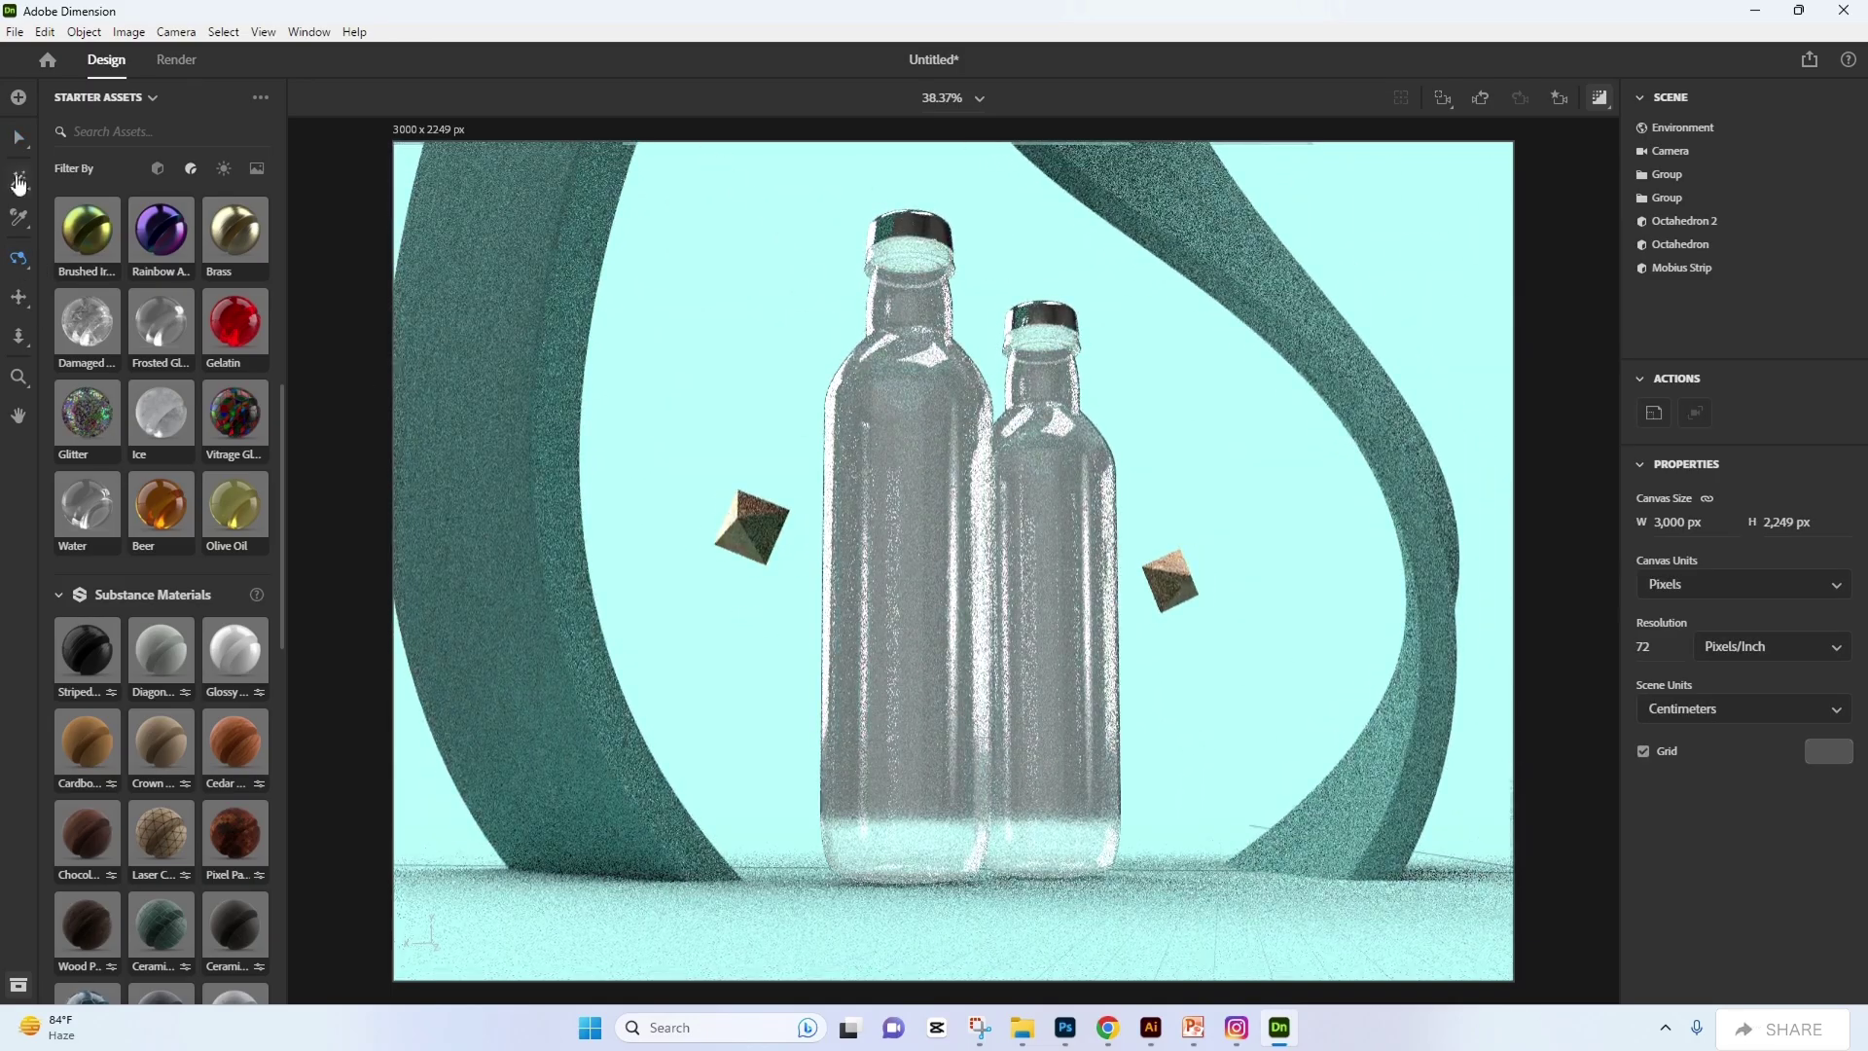
left_click_drag(694, 489, 710, 609)
left_click(18, 258)
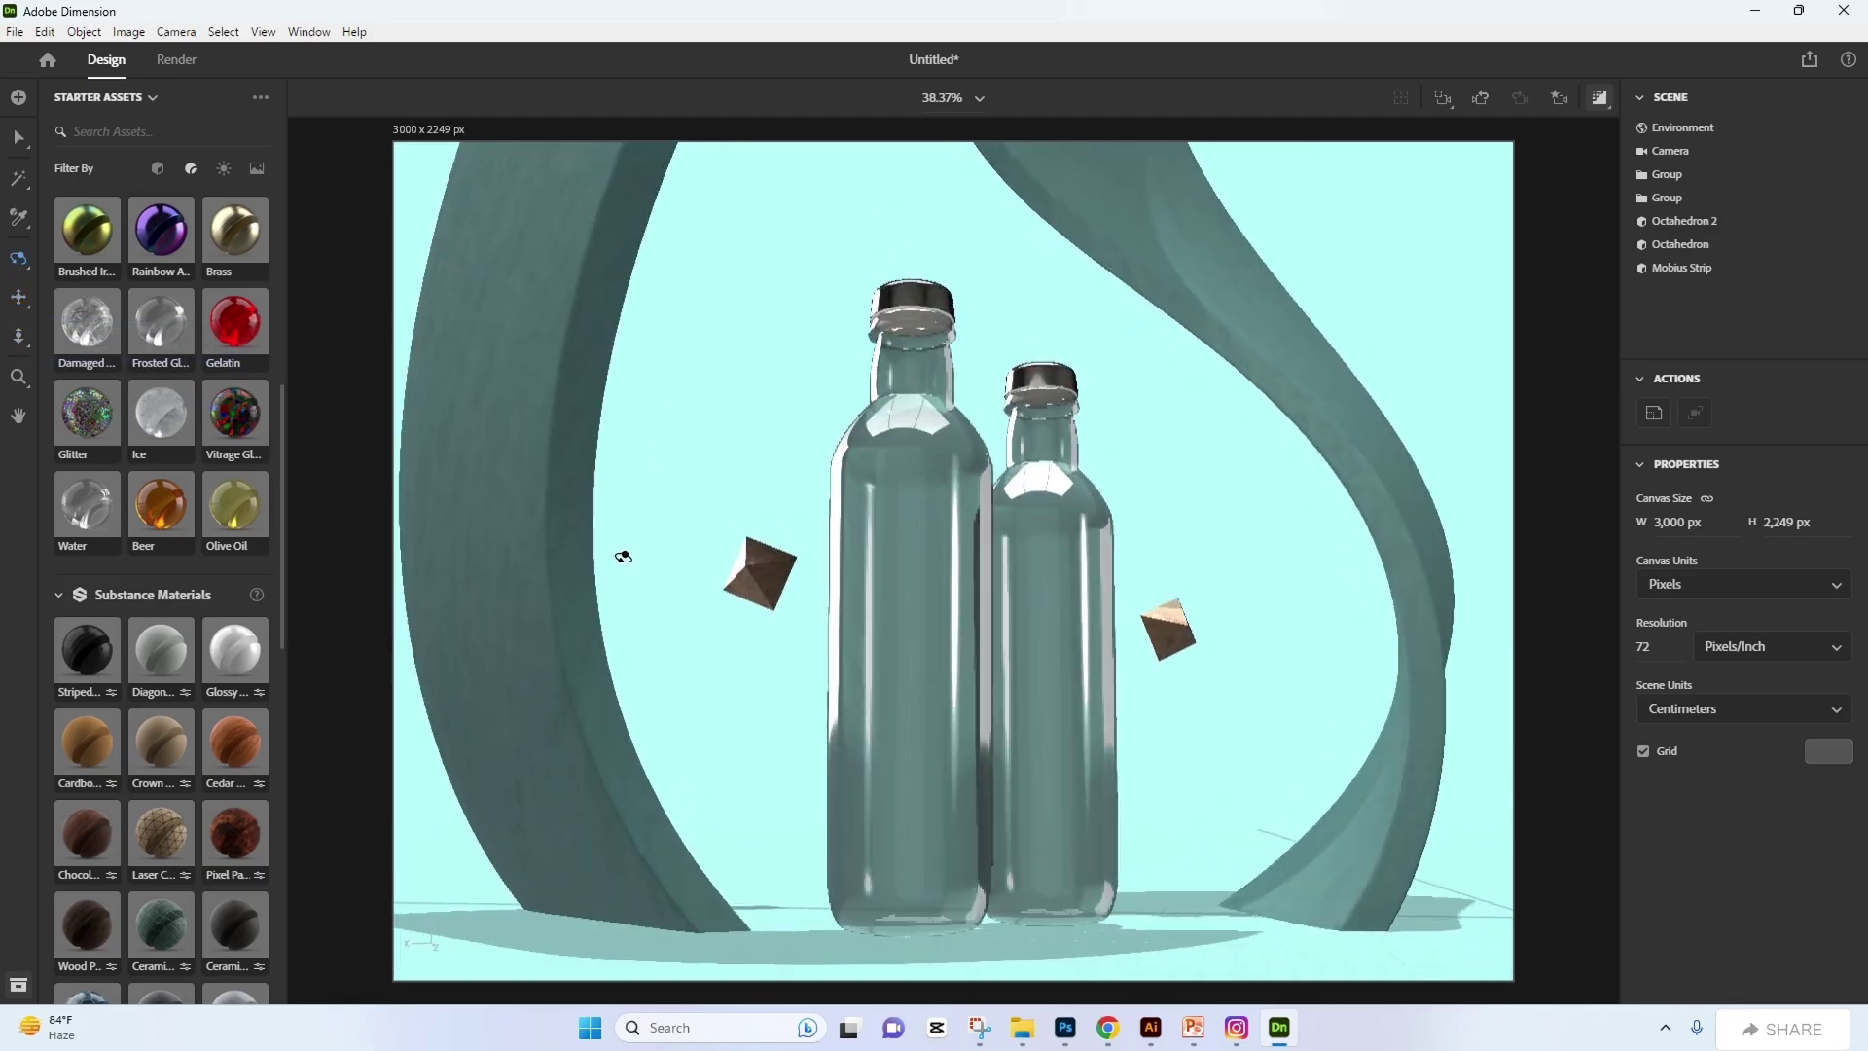
Step: Render the scene at High (Slow) as a PSD named Bottle into the OBJ folder
left_click(176, 59)
type("Bottle")
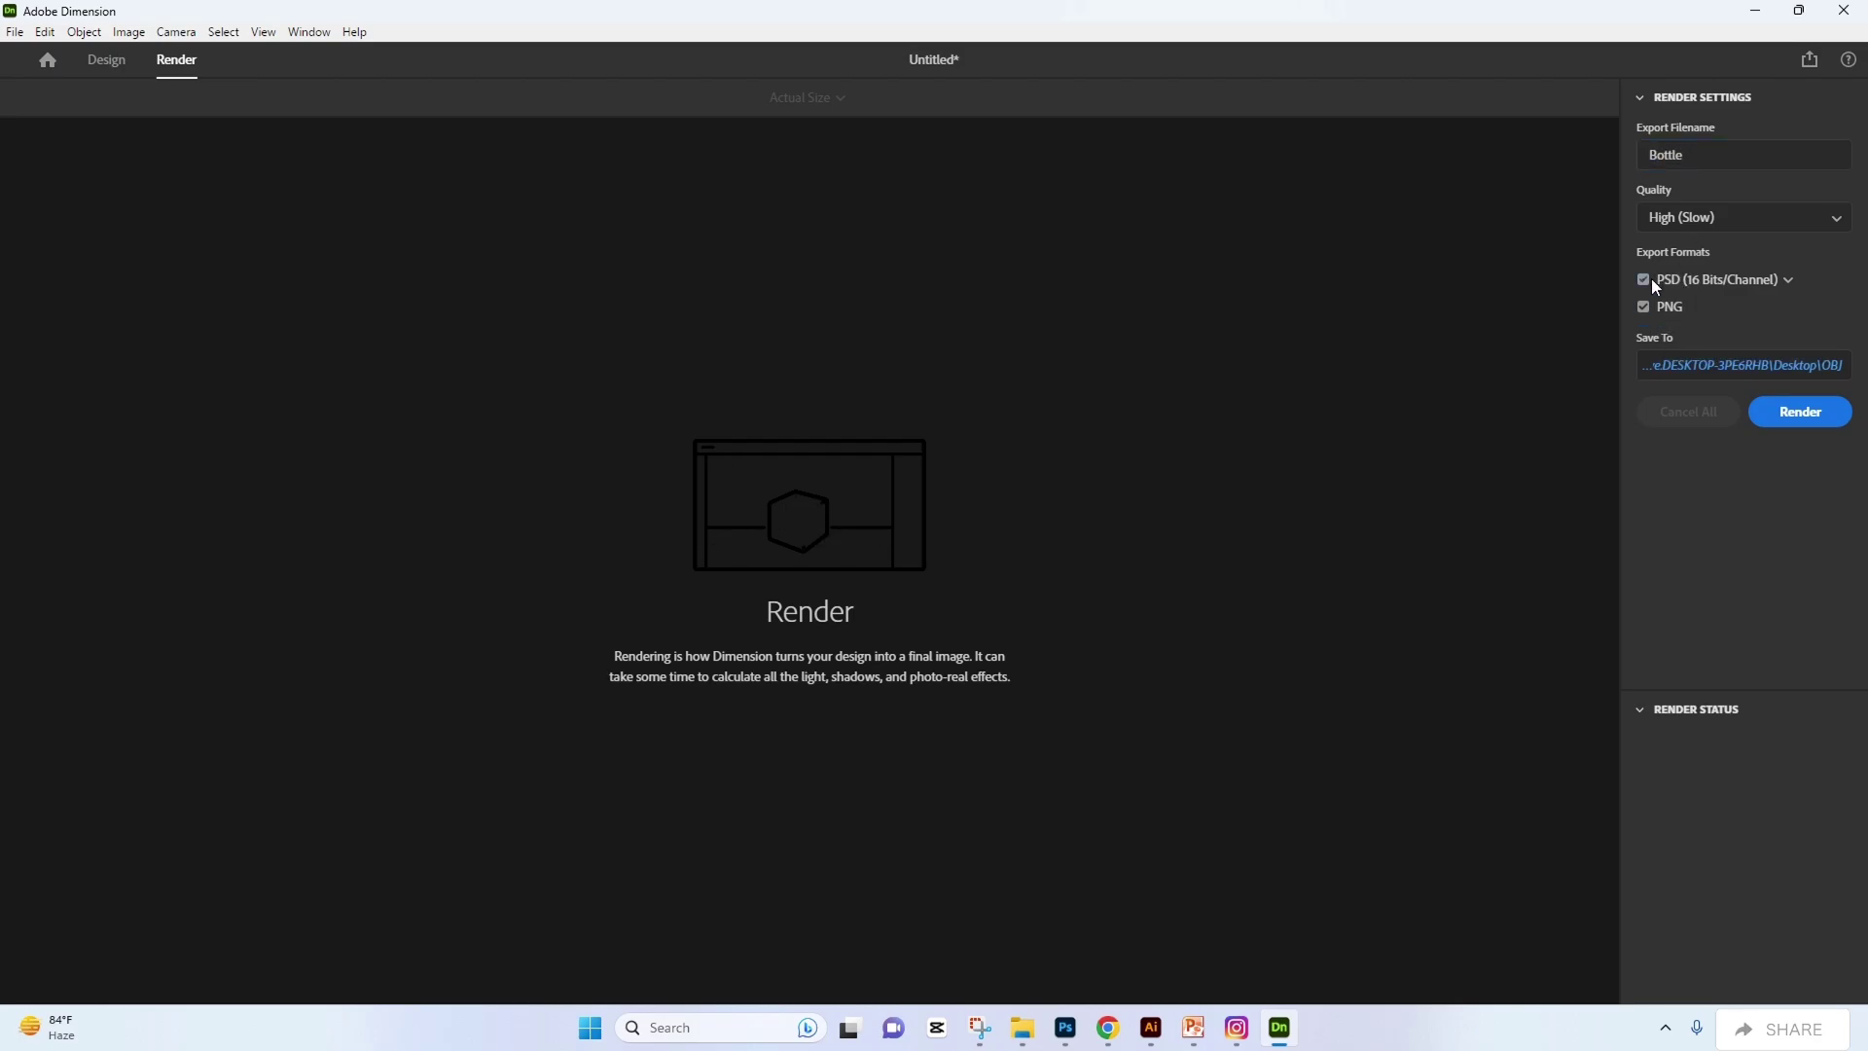
left_click(1643, 306)
left_click(1742, 365)
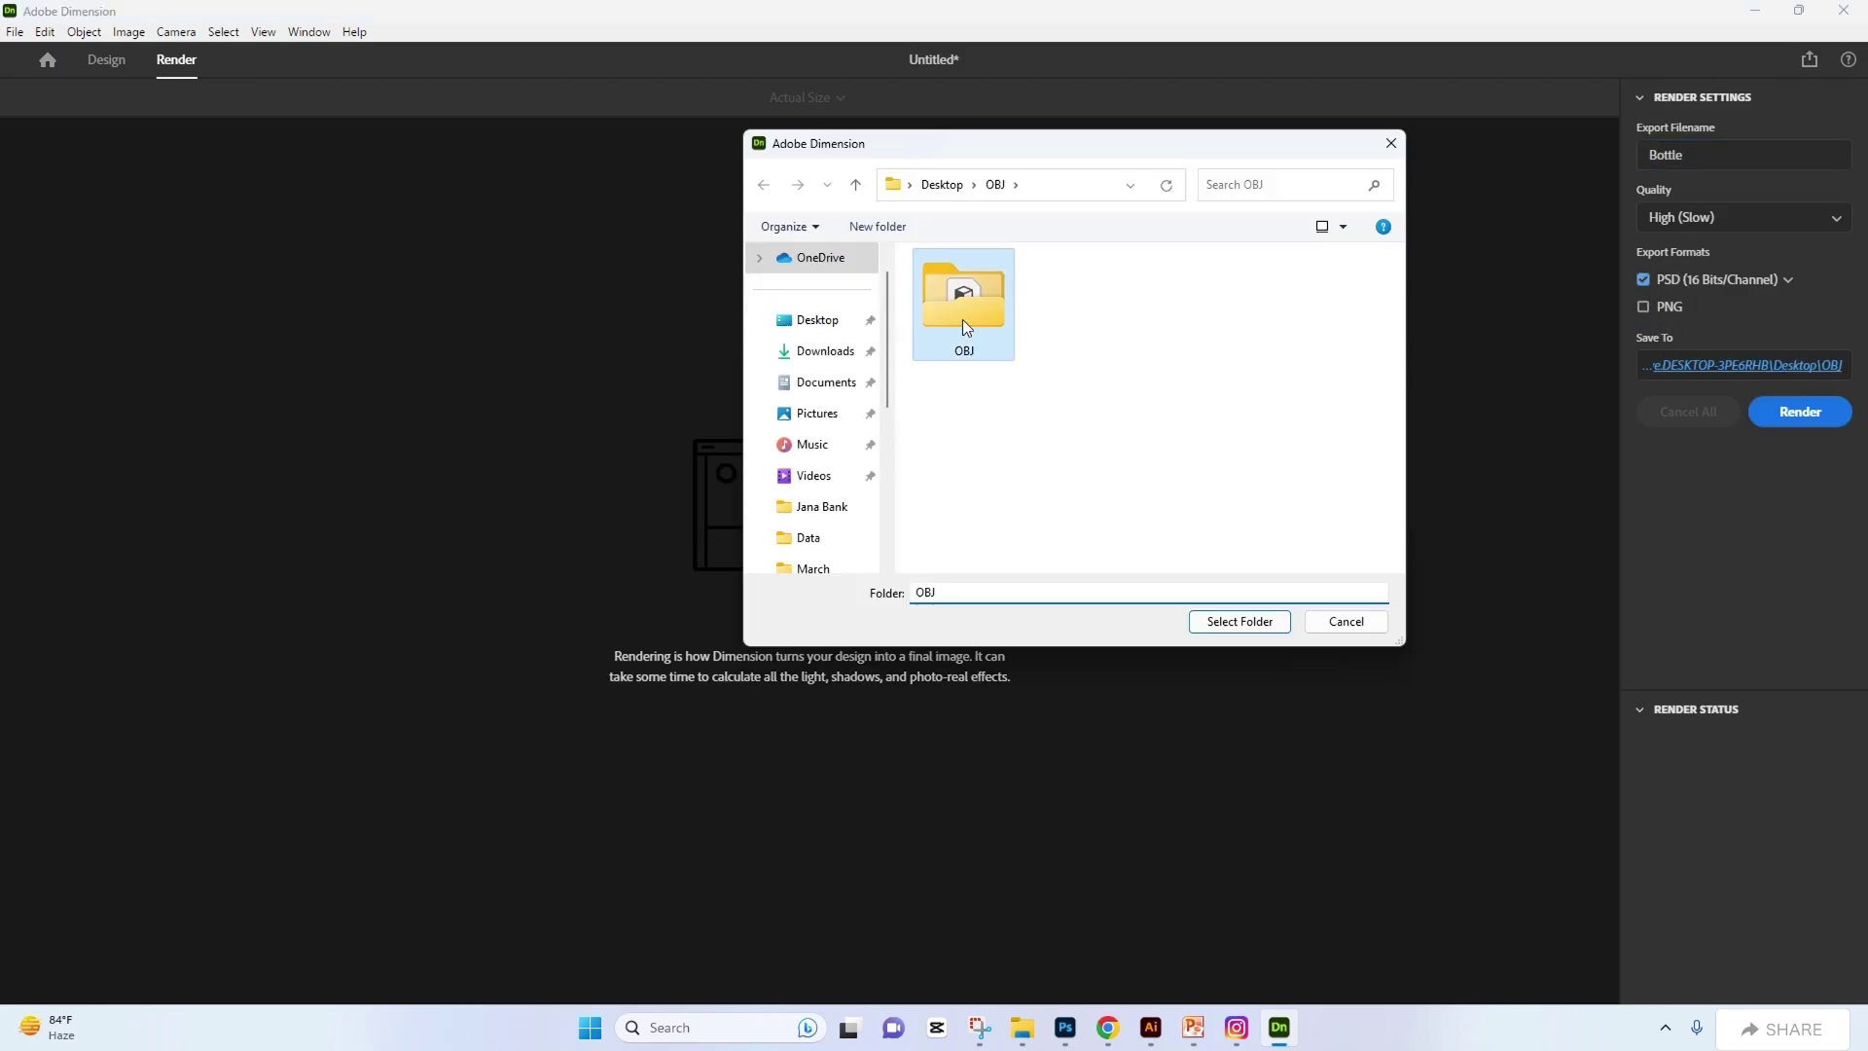
double_click(961, 320)
left_click(1234, 616)
left_click(1800, 411)
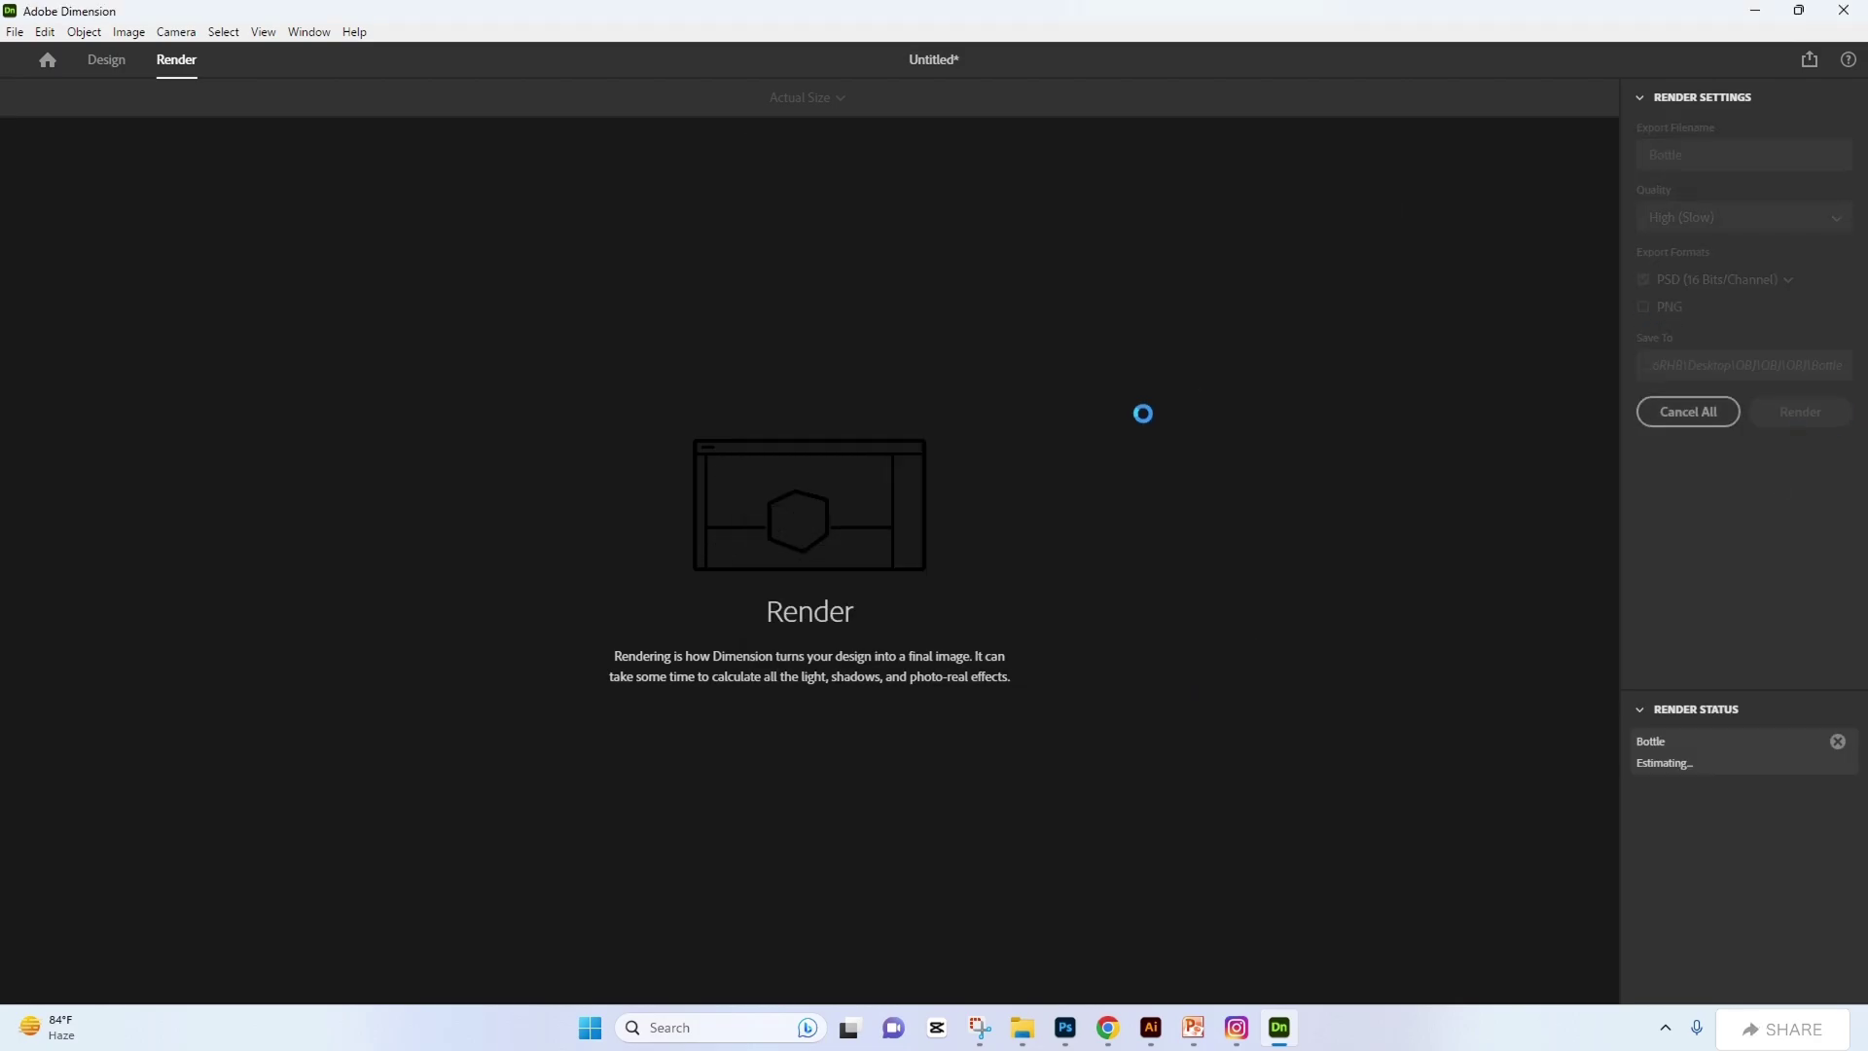